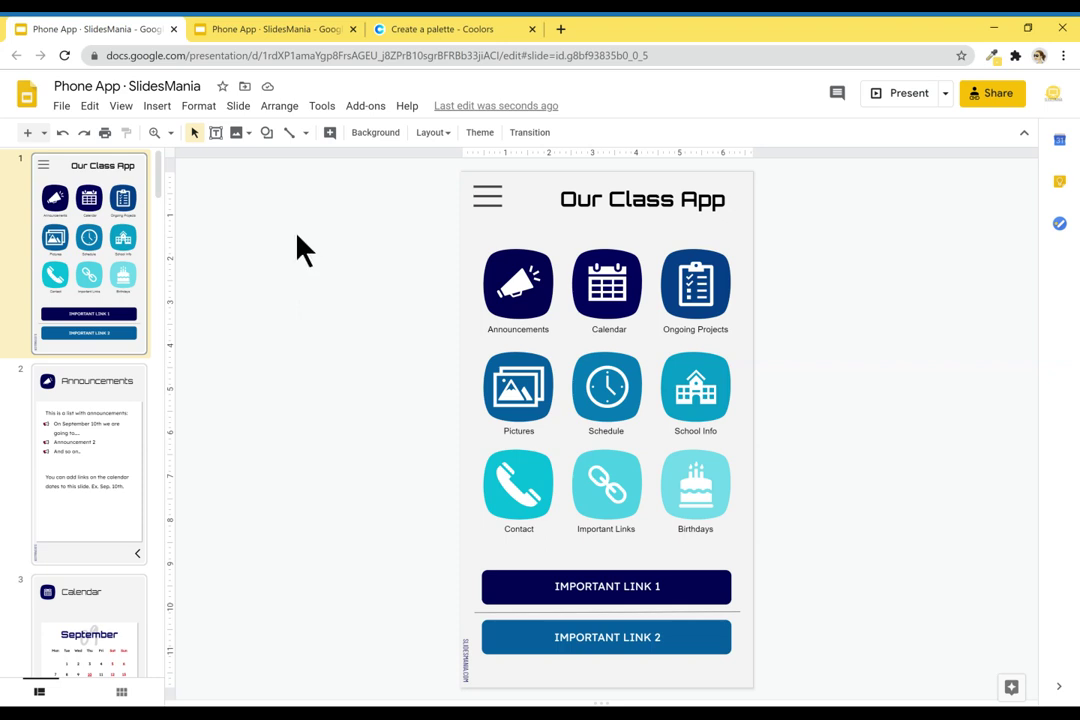
- Switch to the presentation preview and check the Announcements page and the Calendar page's link on September 10
left_click(294, 28)
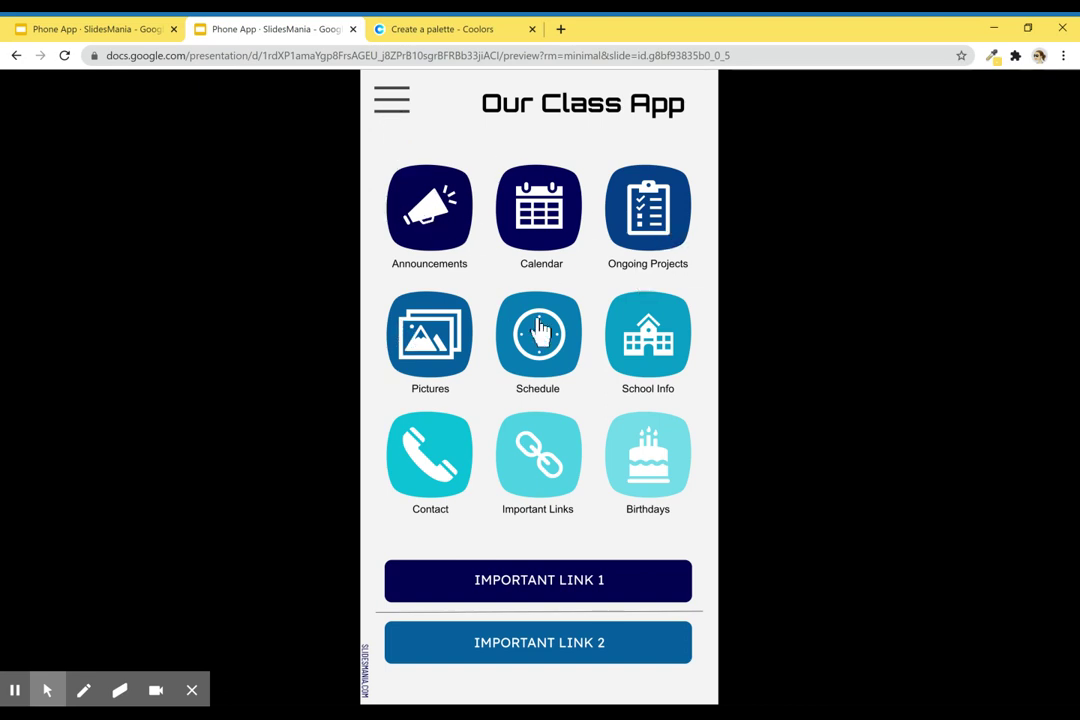
left_click(441, 210)
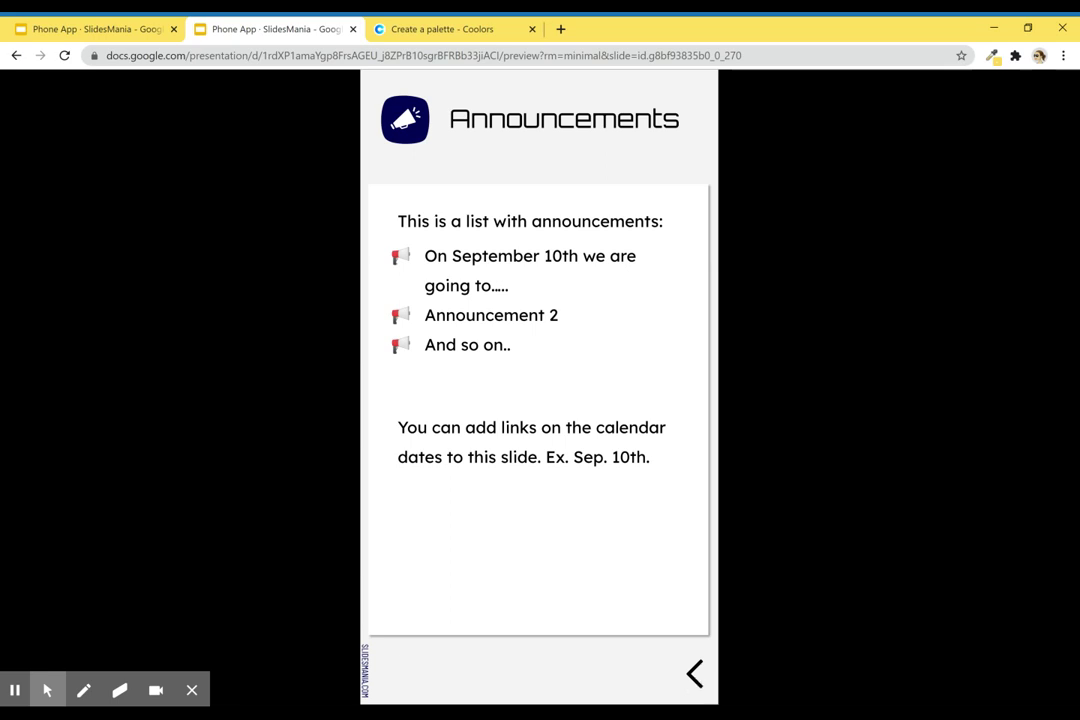
left_click(695, 673)
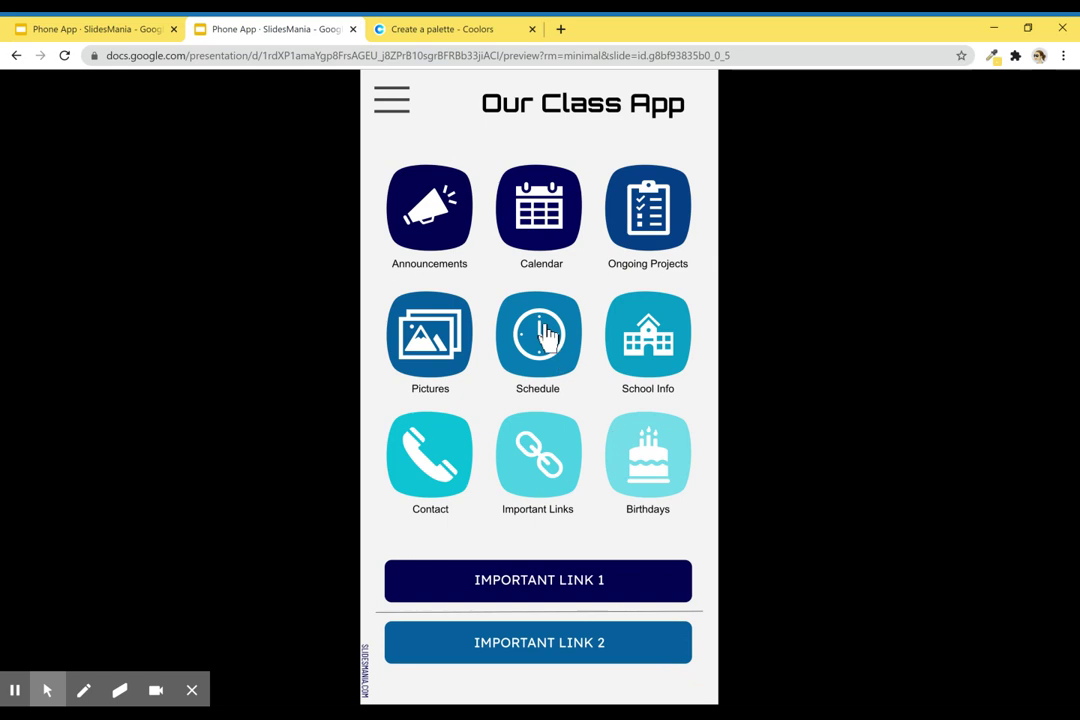
left_click(543, 238)
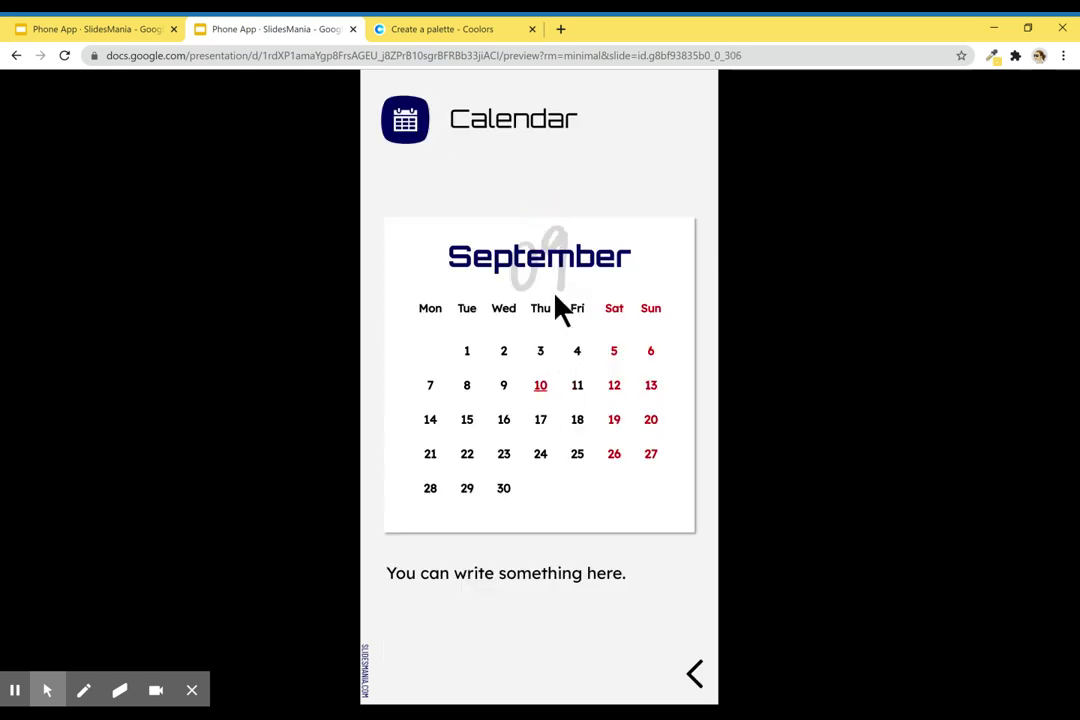
left_click(541, 385)
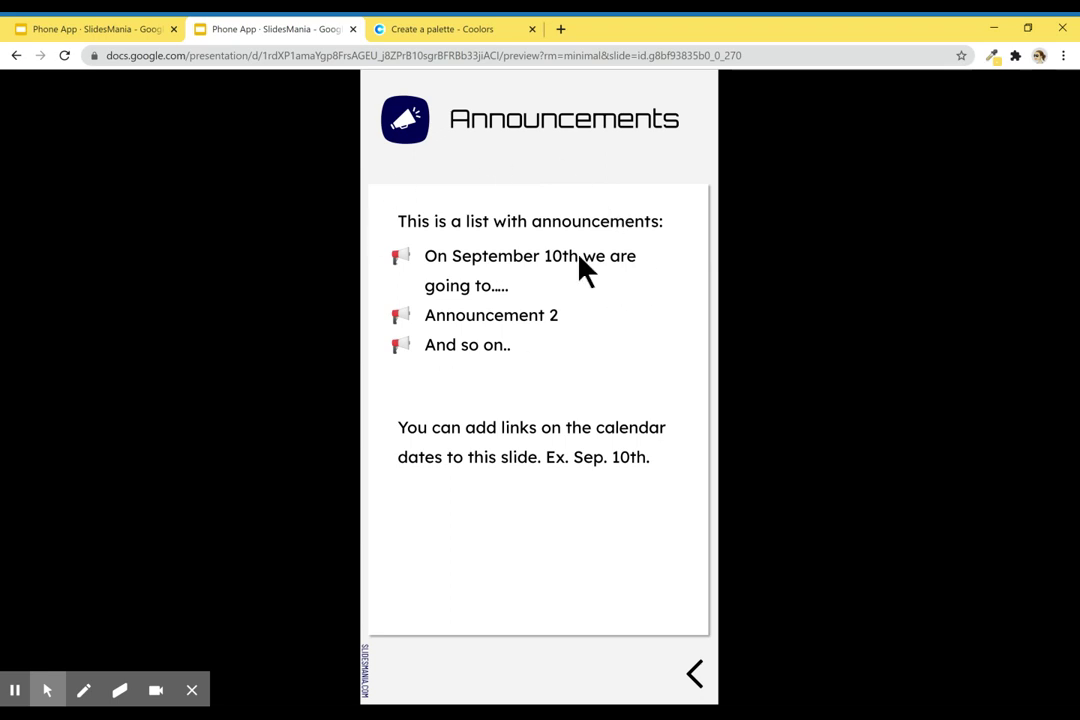
left_click(695, 672)
- View the Ongoing Projects page and both Our Pictures pages in the preview, and return to the home page
left_click(665, 230)
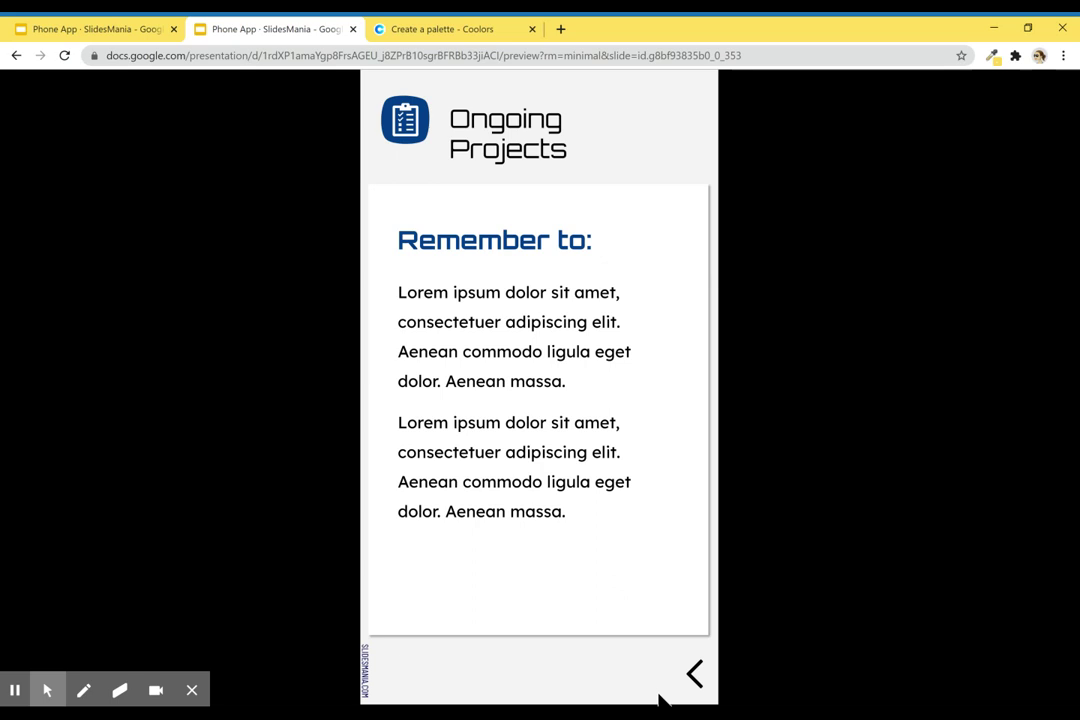
left_click(692, 674)
left_click(428, 345)
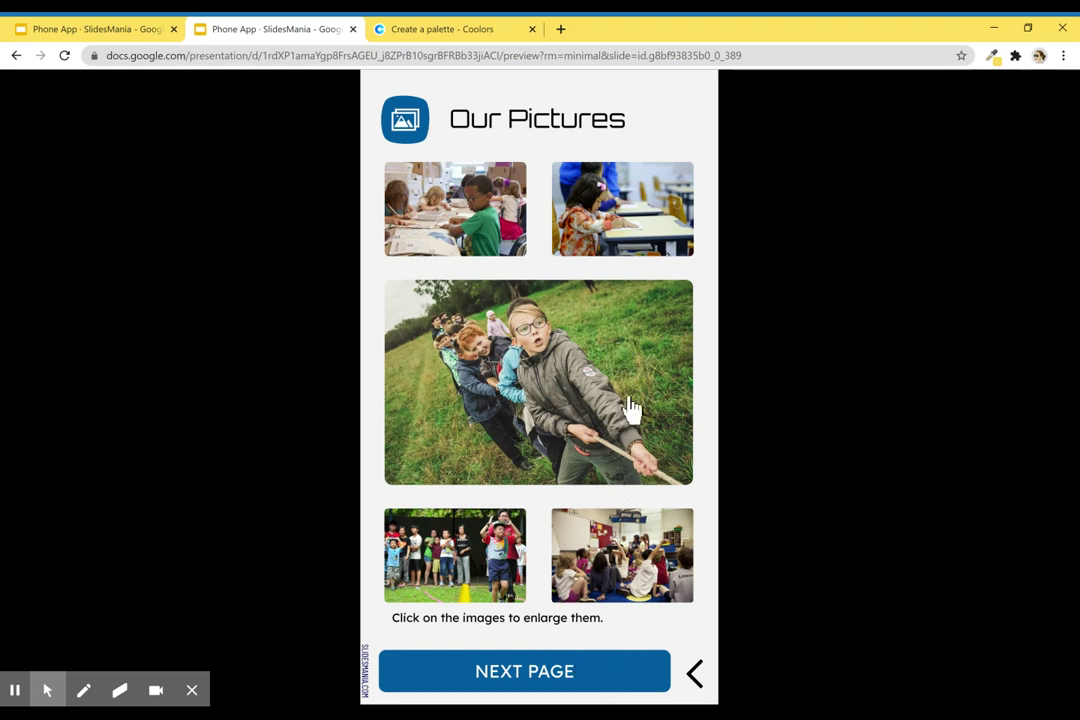
left_click(641, 670)
left_click(501, 675)
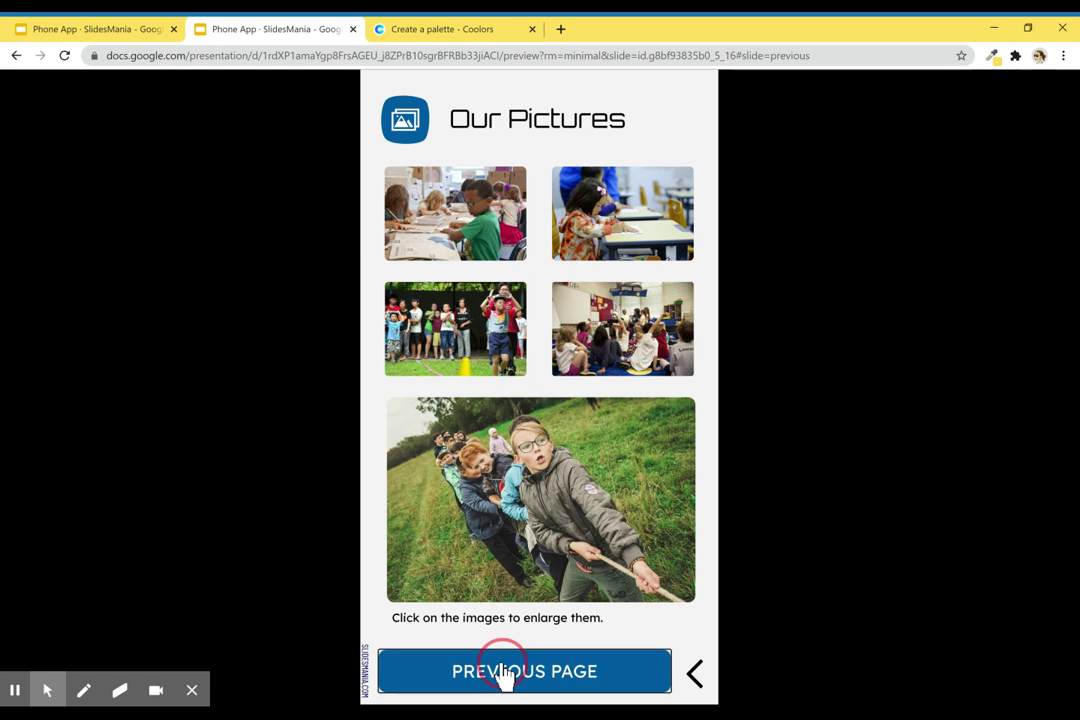
left_click(449, 680)
left_click(700, 678)
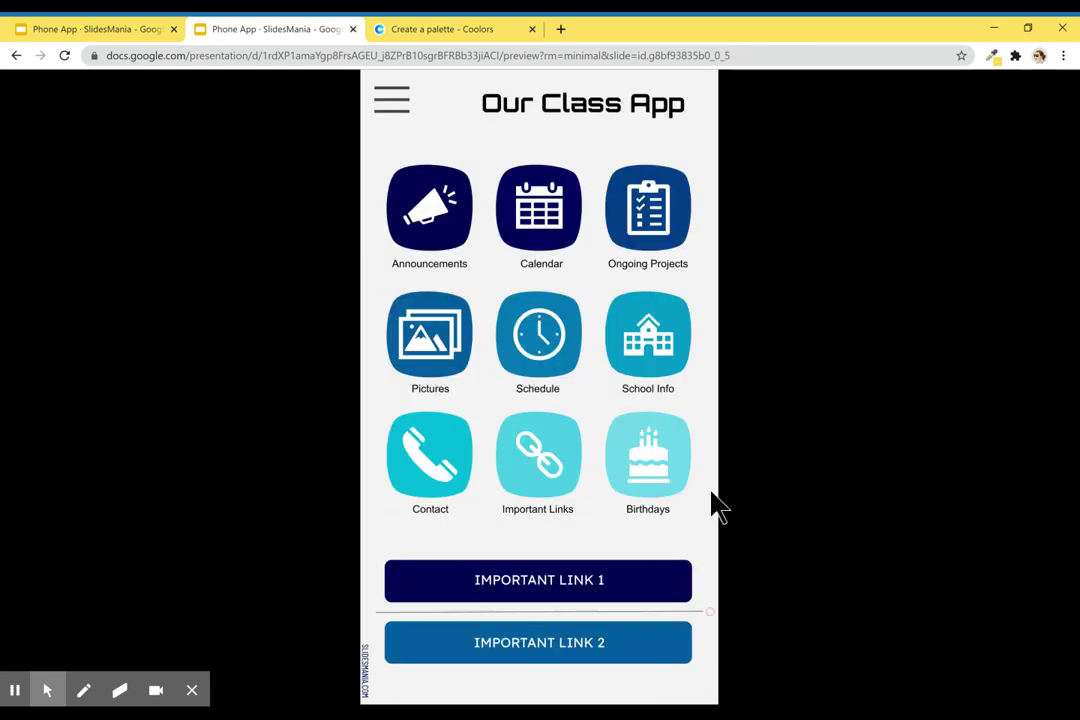
- View the Schedule, School Info, Contact and Important Links pages from the home page, returning home after each
left_click(520, 357)
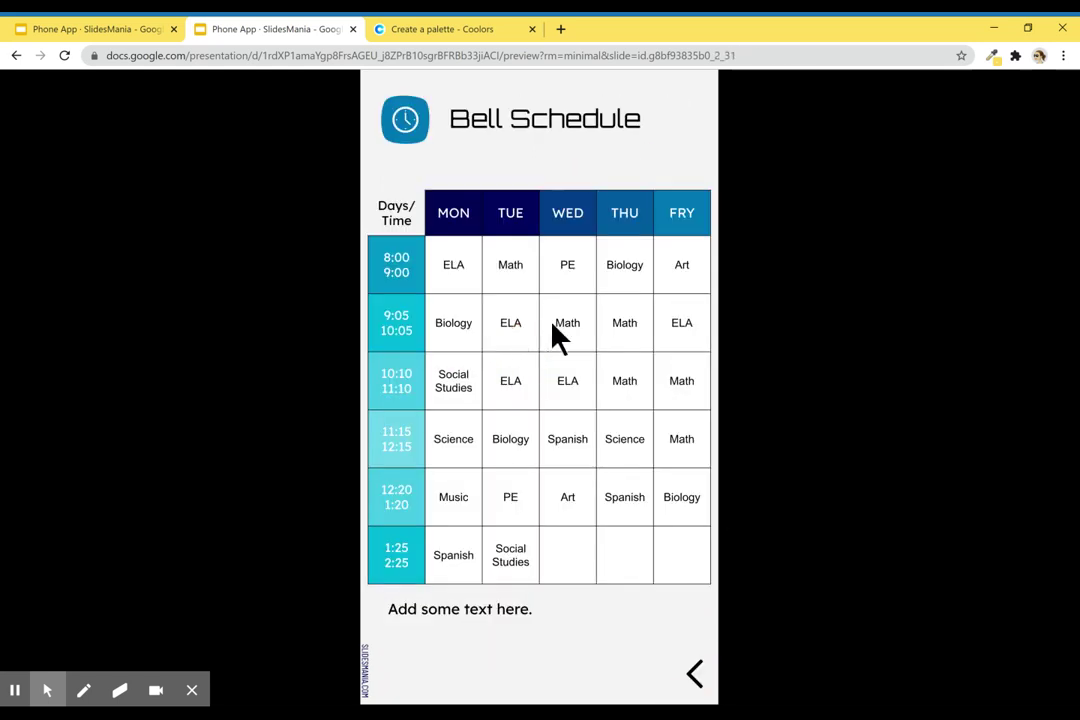
left_click(695, 682)
left_click(660, 345)
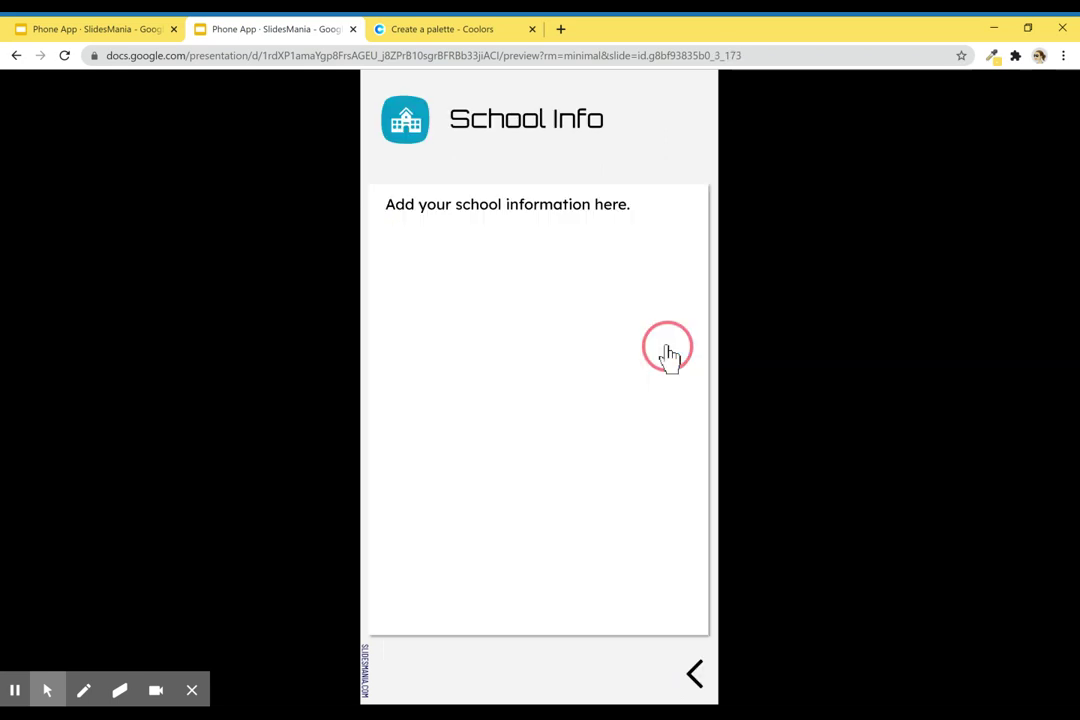
left_click(694, 680)
left_click(435, 460)
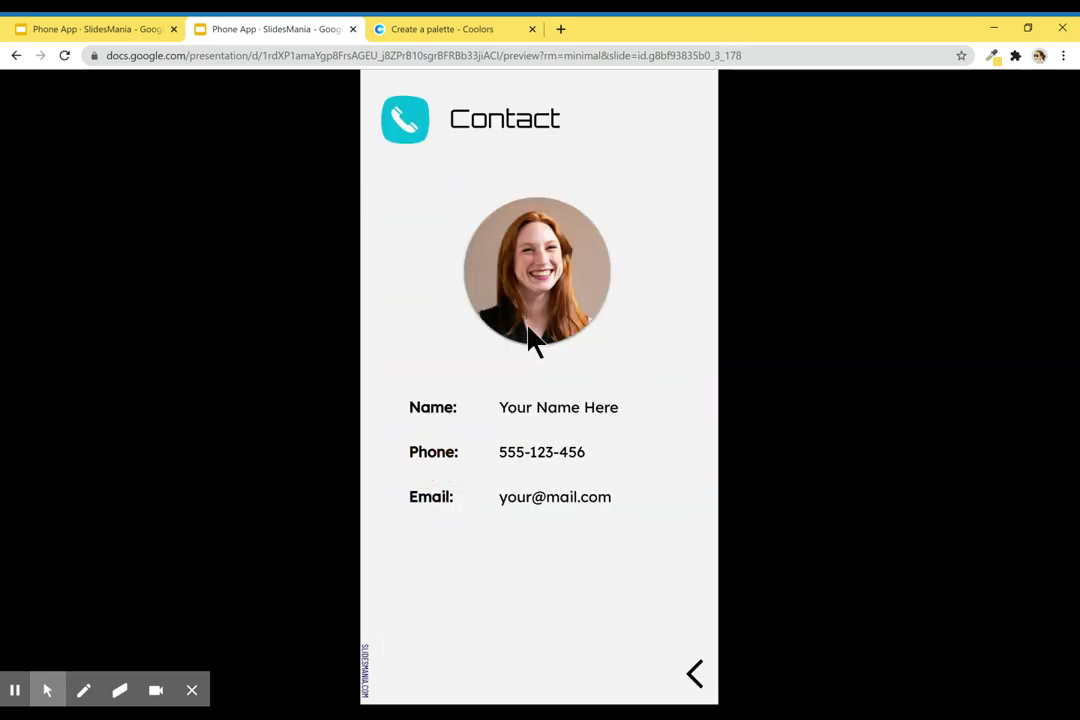
left_click(694, 676)
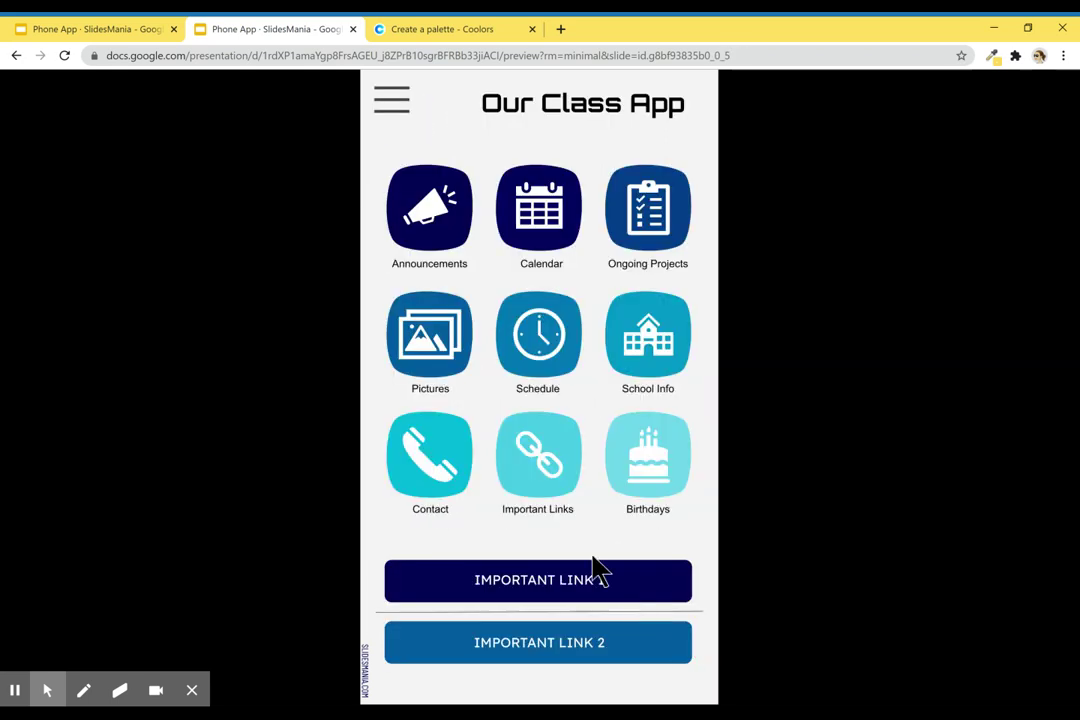
left_click(527, 472)
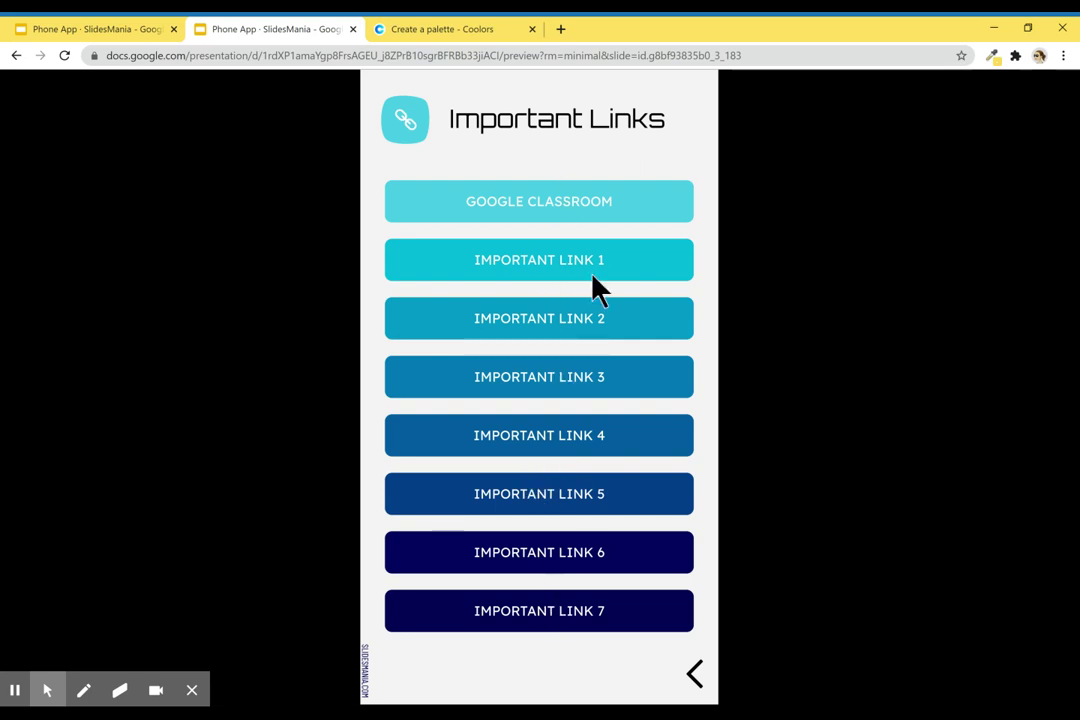
left_click(695, 676)
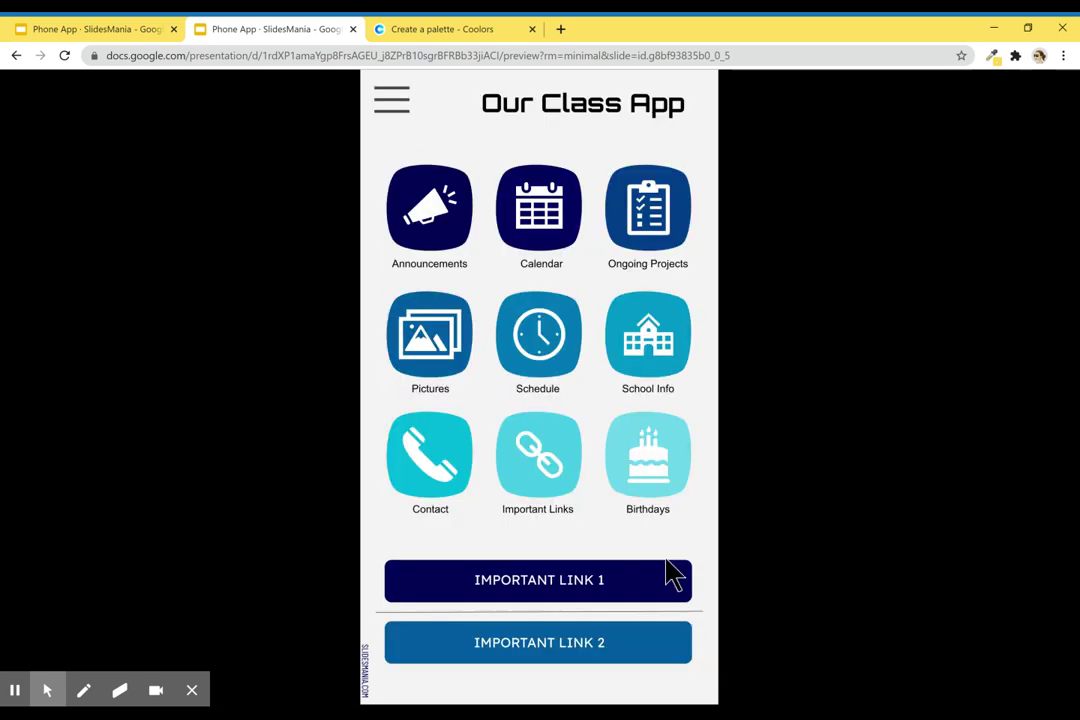
- Browse the Birthdays pages forward and back using their page links, and return to the home page
left_click(652, 462)
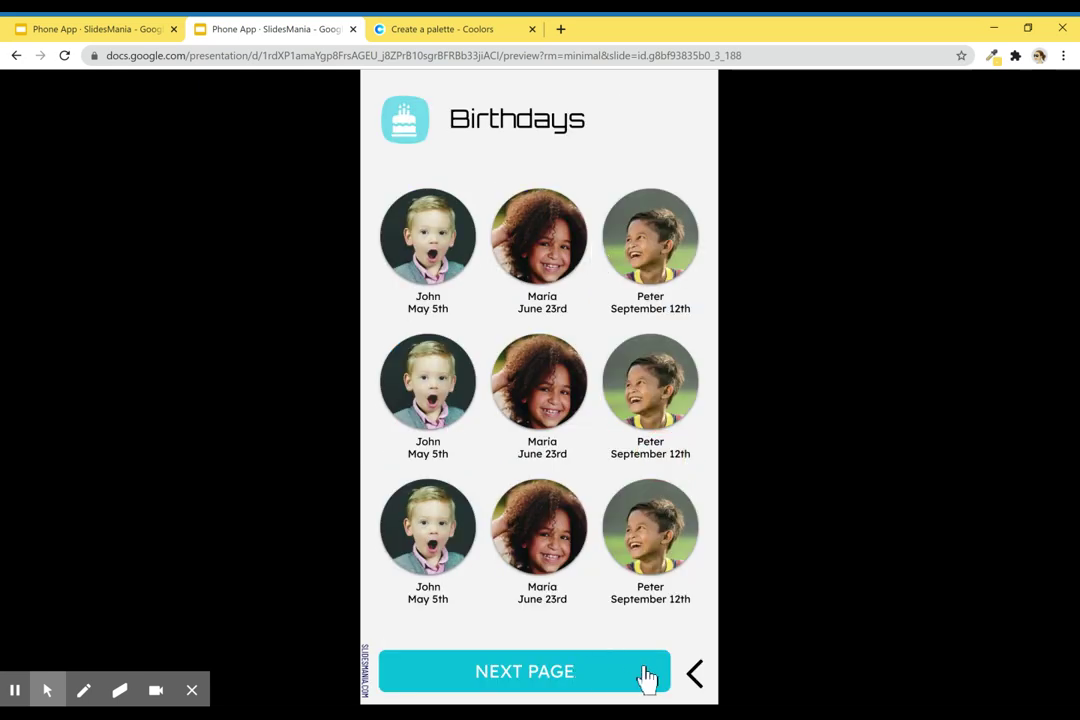
left_click(648, 678)
left_click(645, 678)
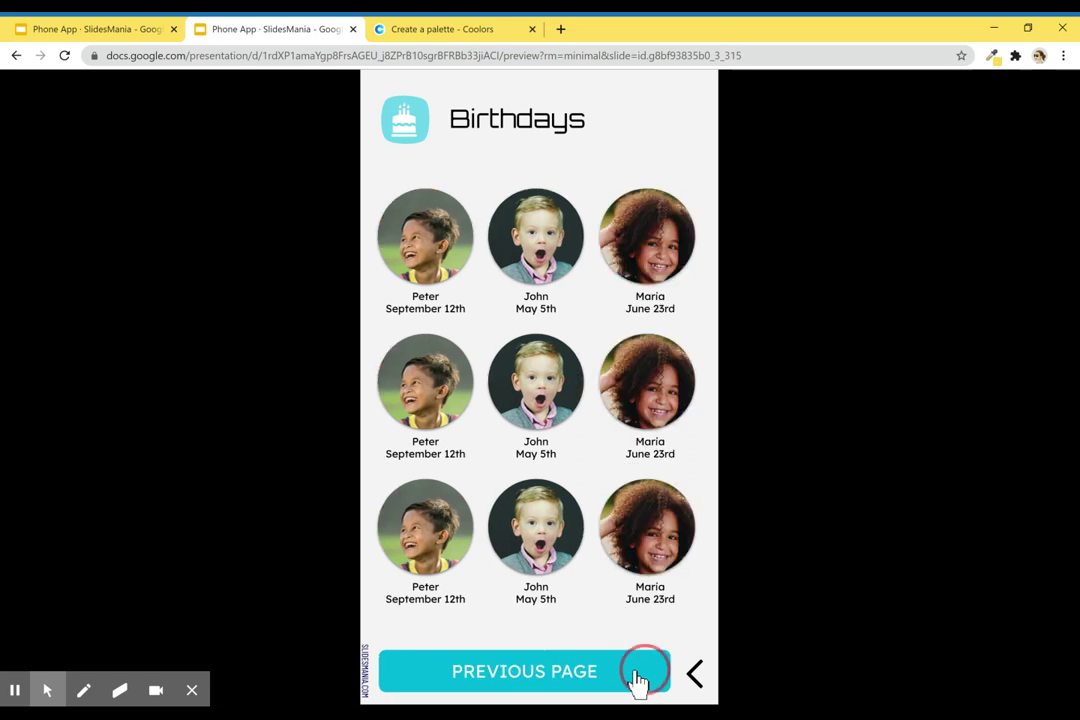
left_click(489, 683)
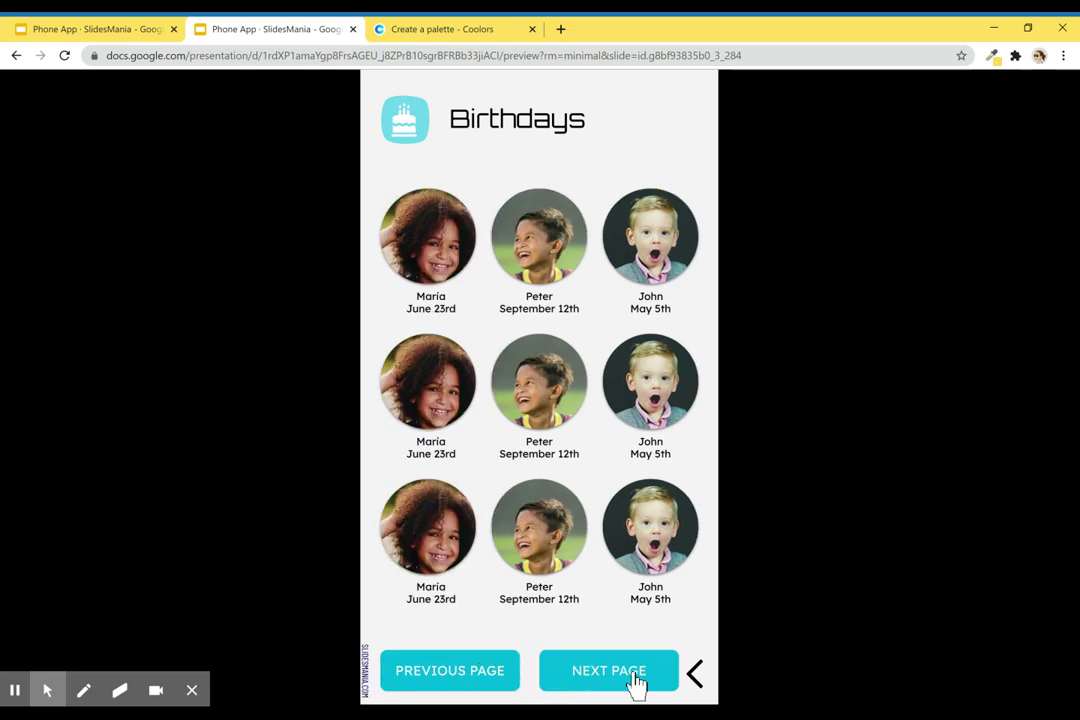
left_click(636, 683)
left_click(697, 678)
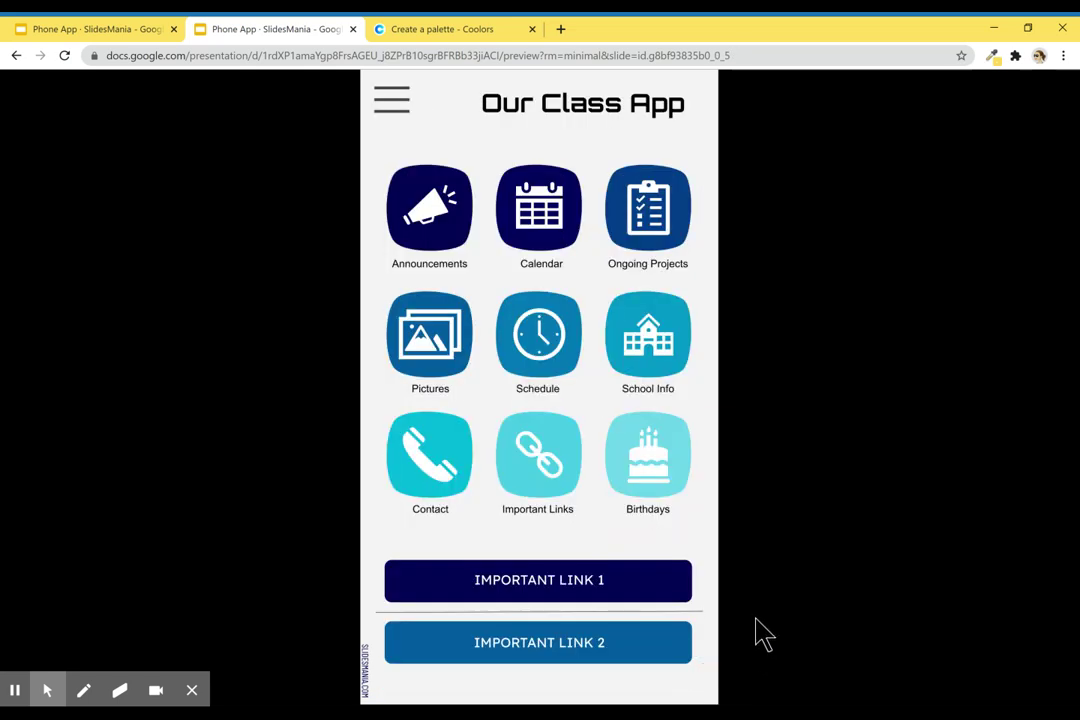
- Open the home page's side menu, check the links of Option A, Option B and Option C, and close the menu
left_click(393, 100)
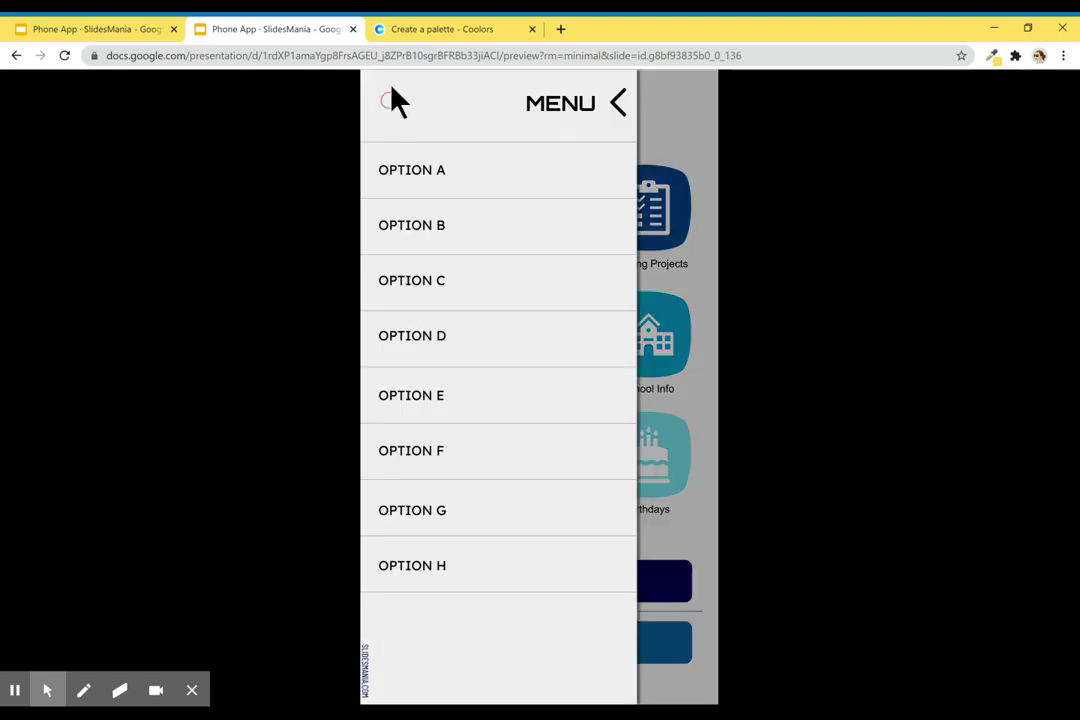
left_click(424, 176)
left_click(697, 677)
left_click(417, 233)
left_click(694, 679)
left_click(438, 283)
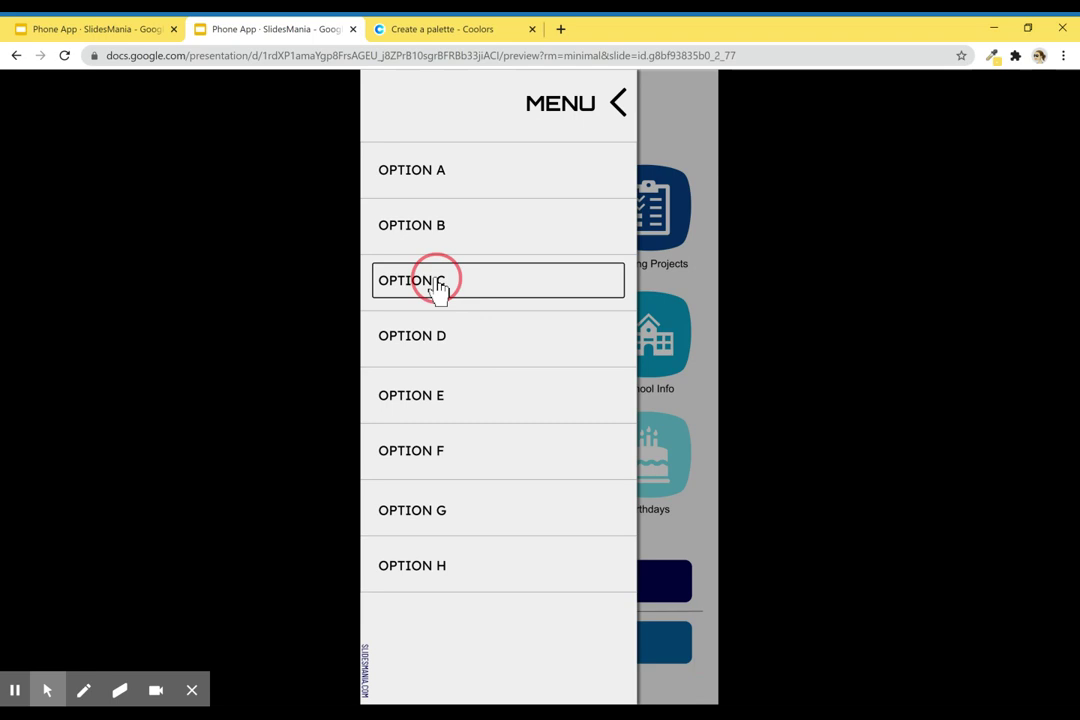
left_click(697, 677)
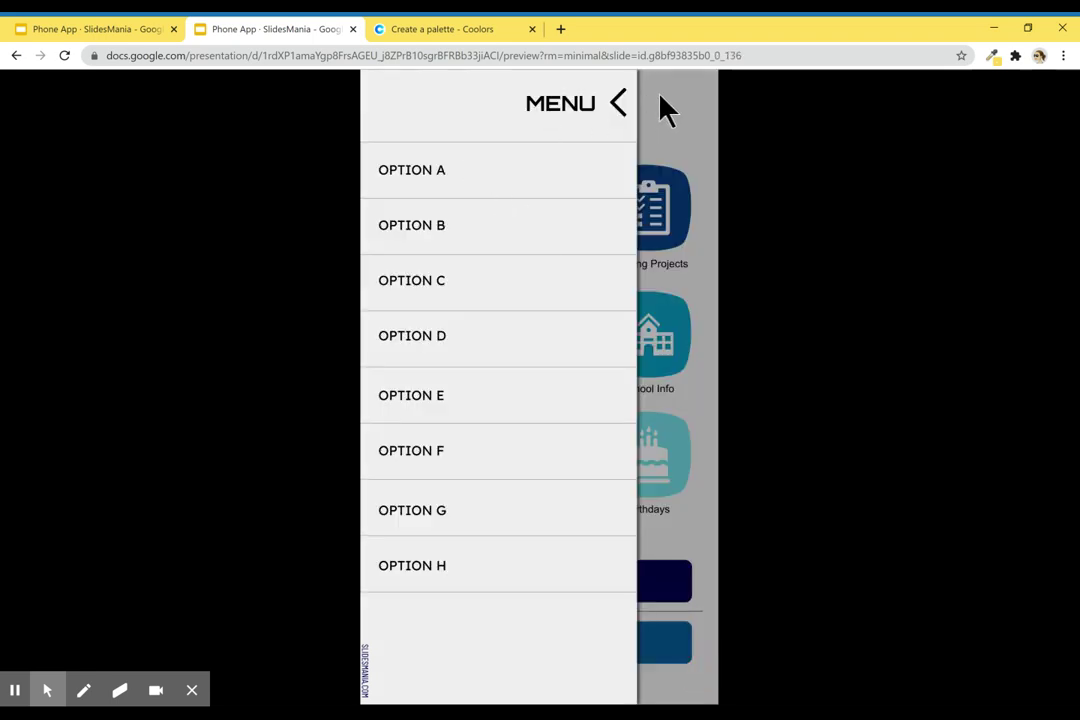
left_click(620, 104)
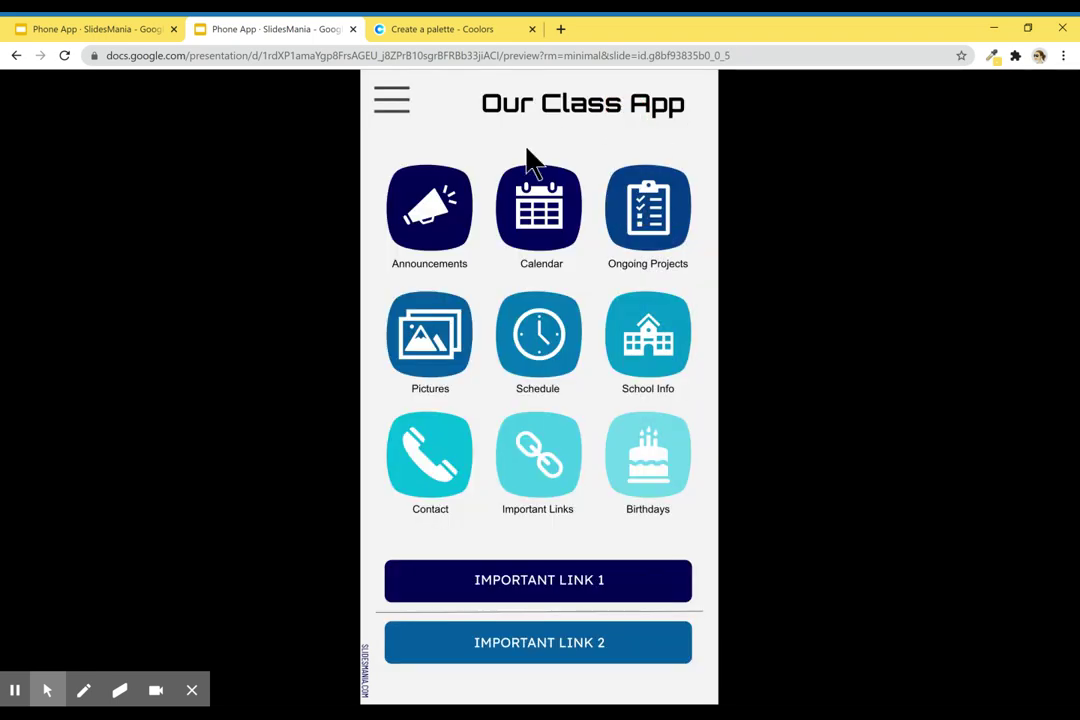
- Return to the presentation editor and open the theme's Master slide for editing
left_click(112, 22)
left_click(240, 105)
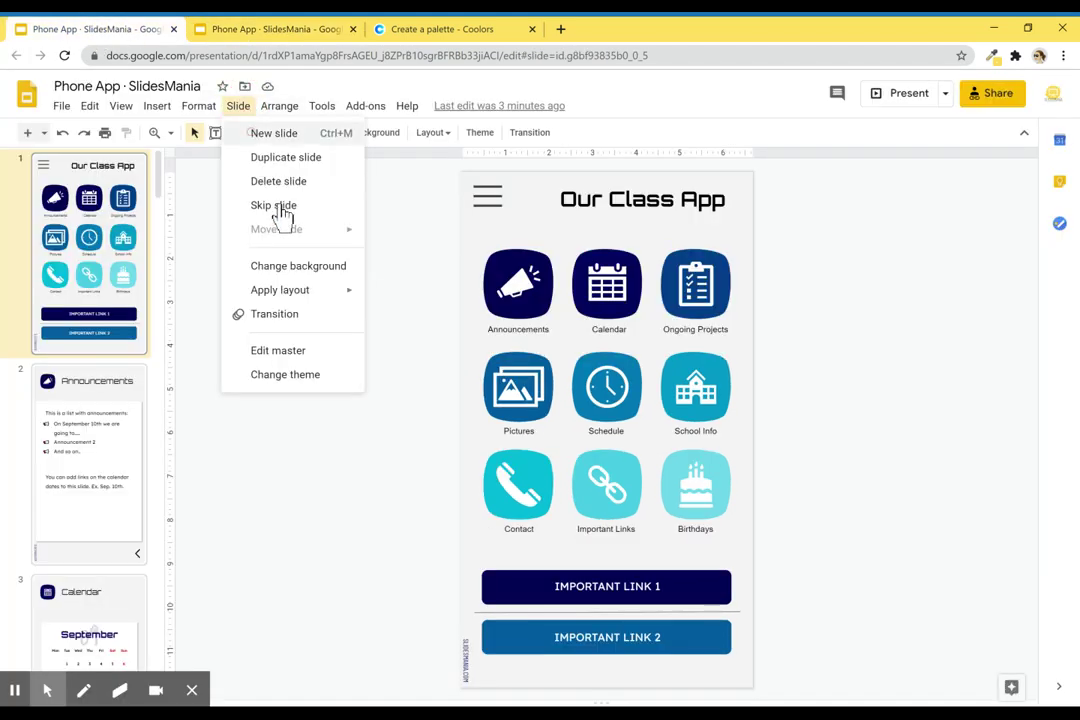
left_click(316, 350)
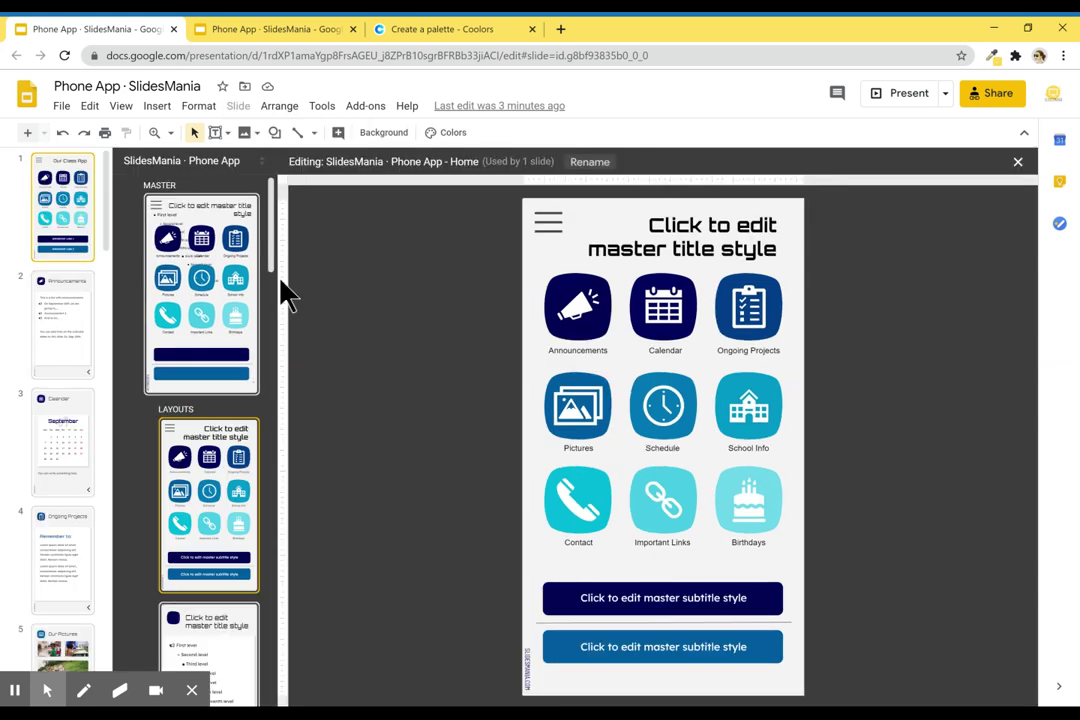
left_click(194, 241)
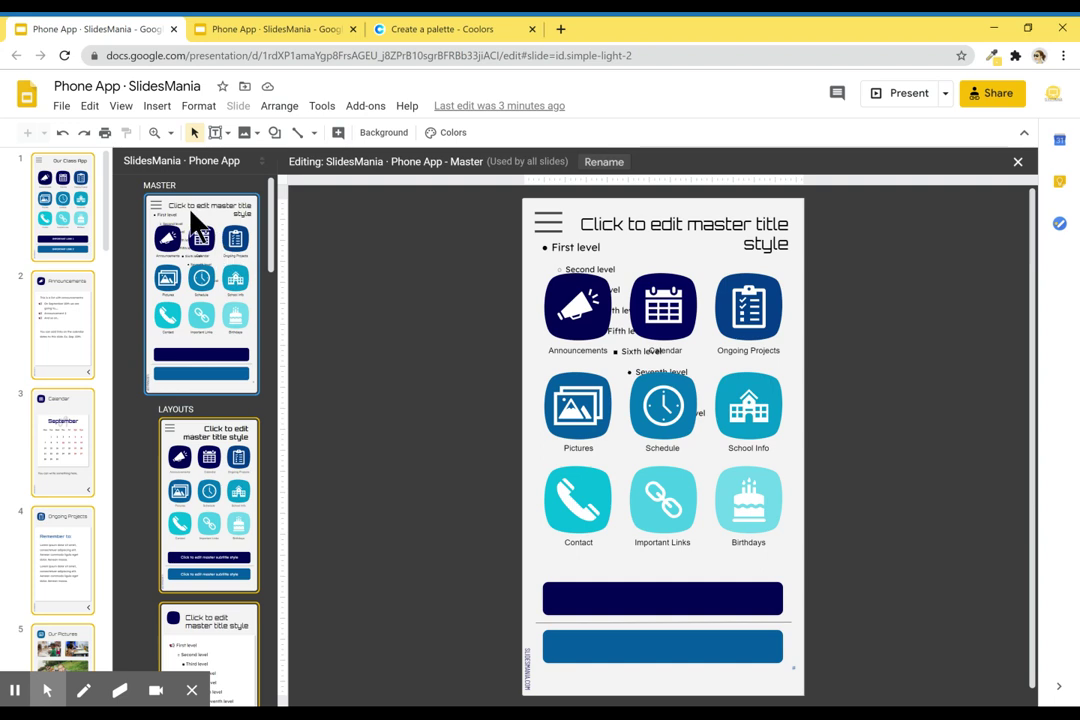
left_click(575, 302)
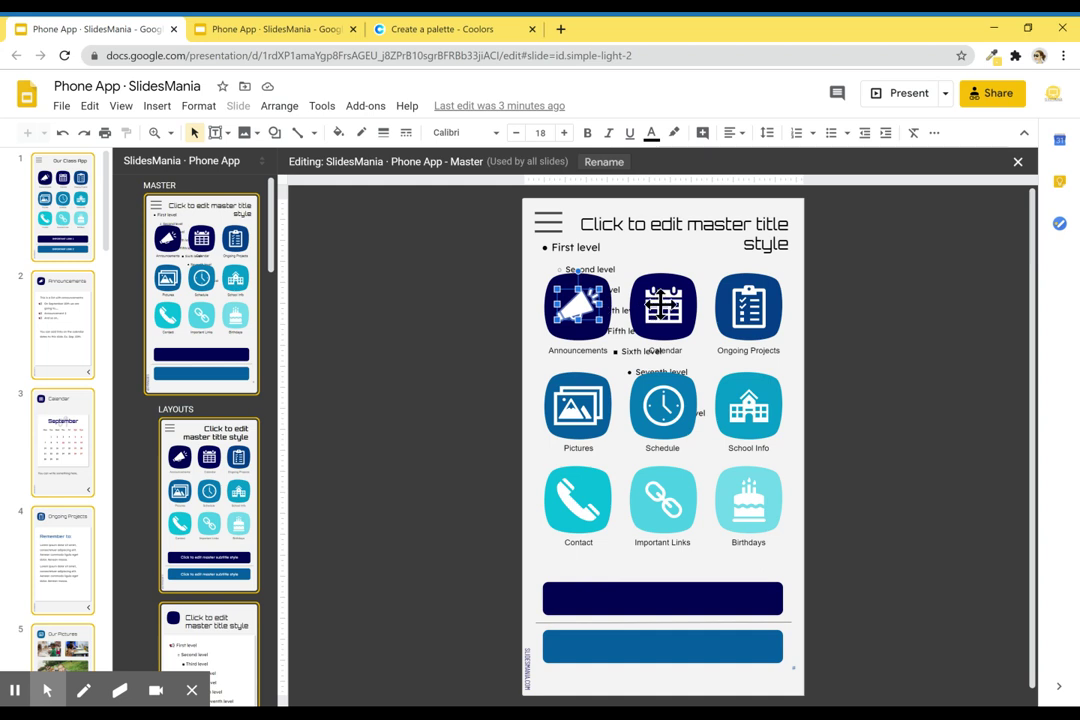
left_click(748, 305)
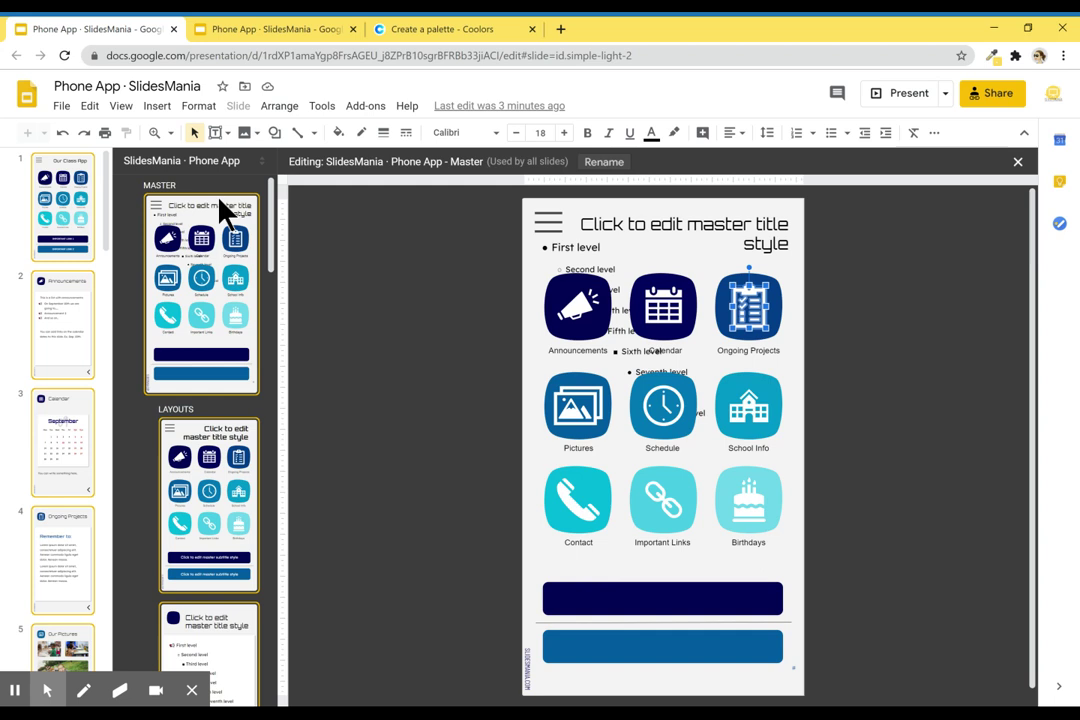
- Copy the hex code 6A00F4 from the Coolors palette and set it as the Text and background 1 theme color
left_click(418, 33)
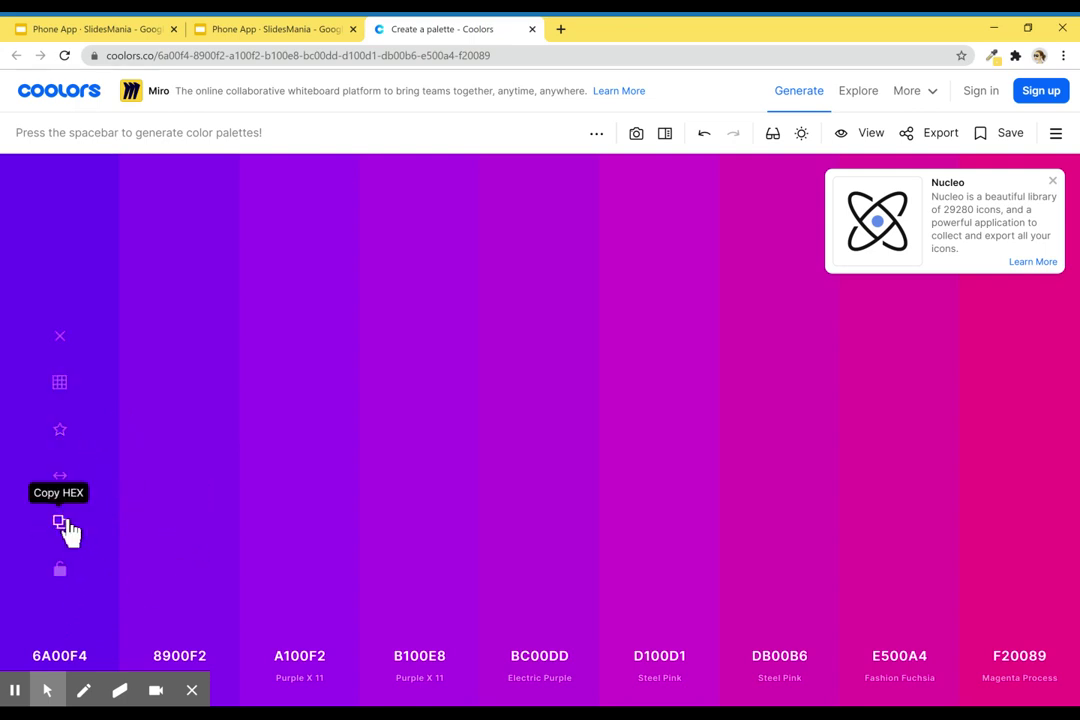
left_click(60, 523)
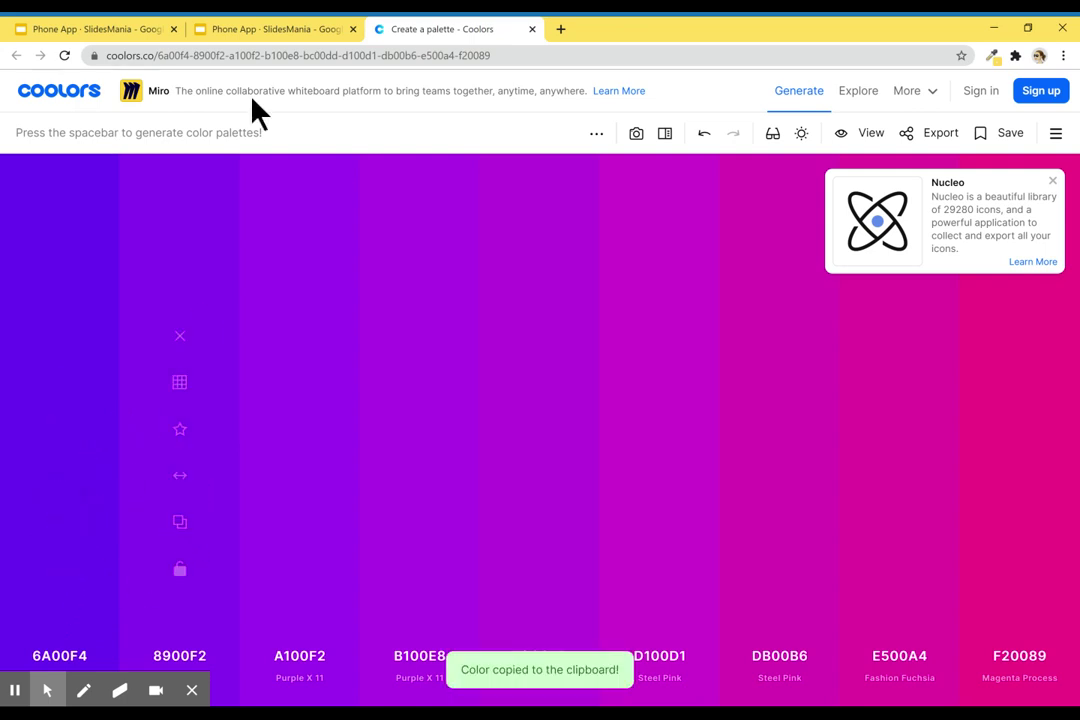
left_click(65, 29)
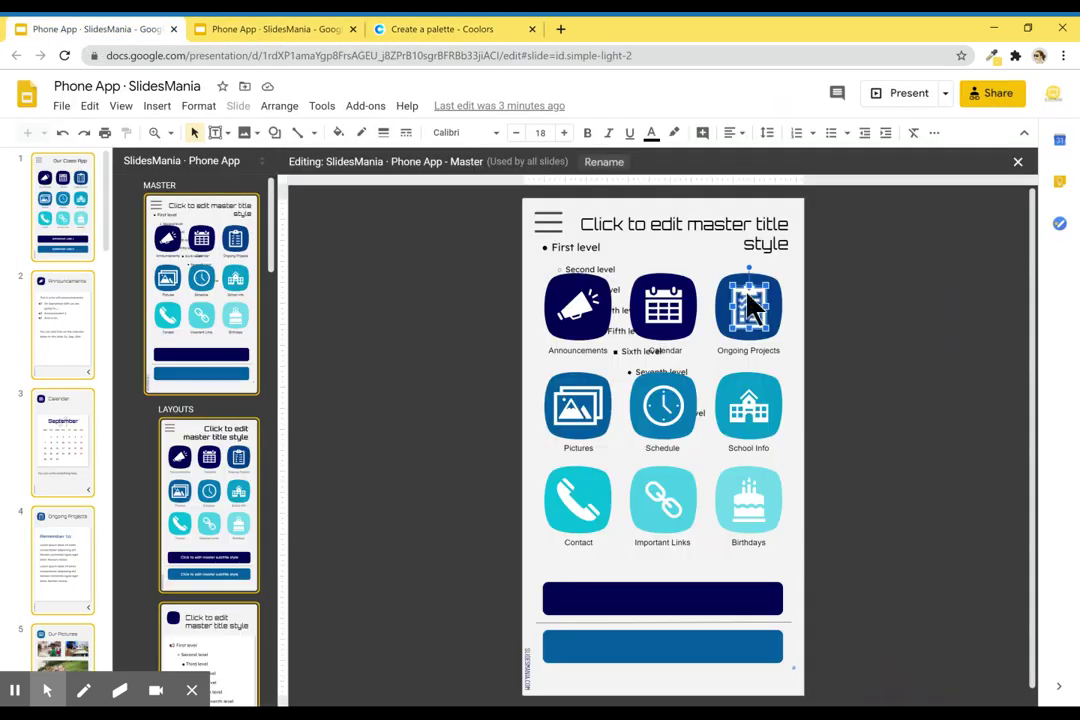
left_click(378, 252)
left_click(440, 132)
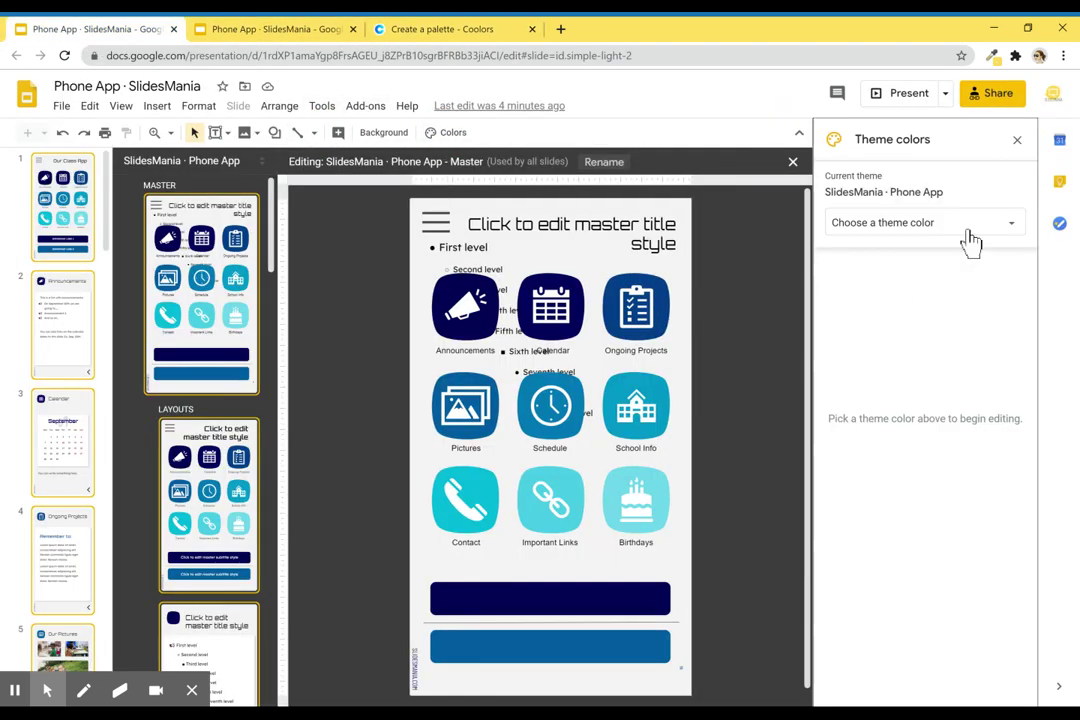
left_click(968, 226)
left_click(930, 257)
key("ctrl+v")
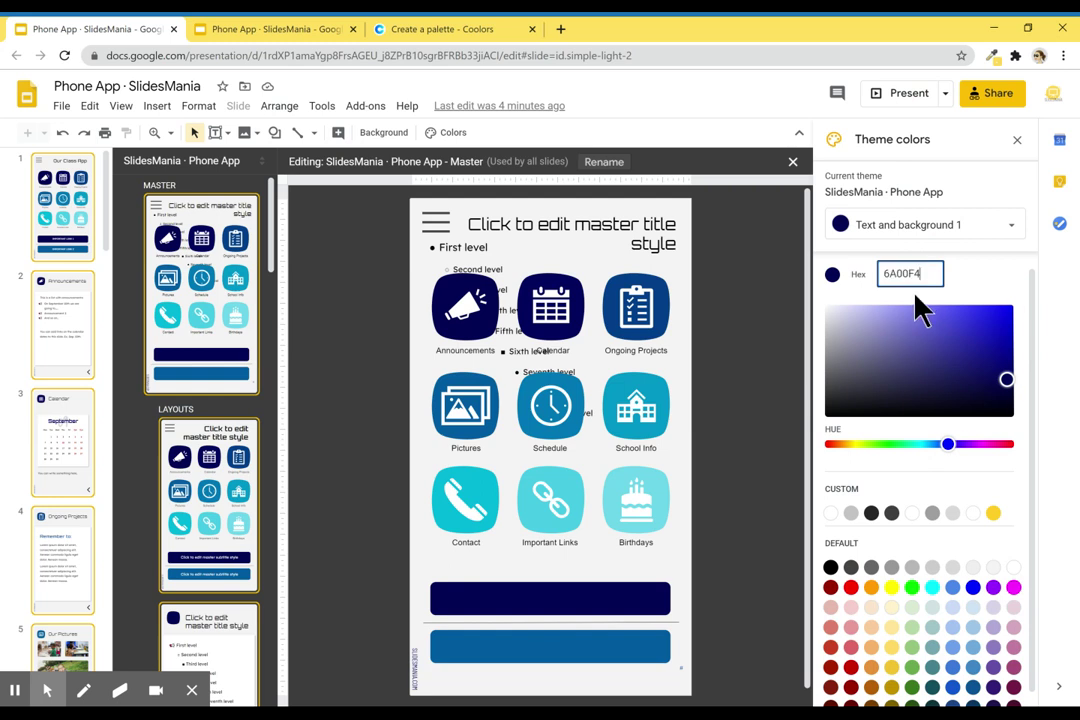
- Copy 8900F2 from the Coolors palette and set the Text and background 2 theme color to it
left_click(421, 22)
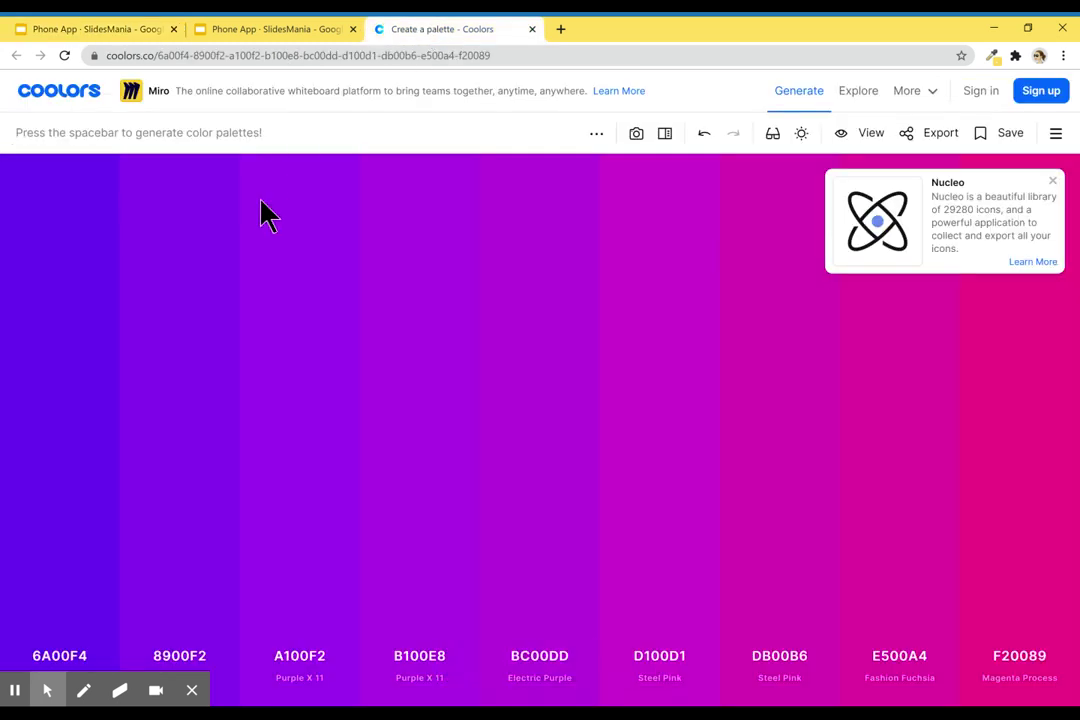
left_click(147, 26)
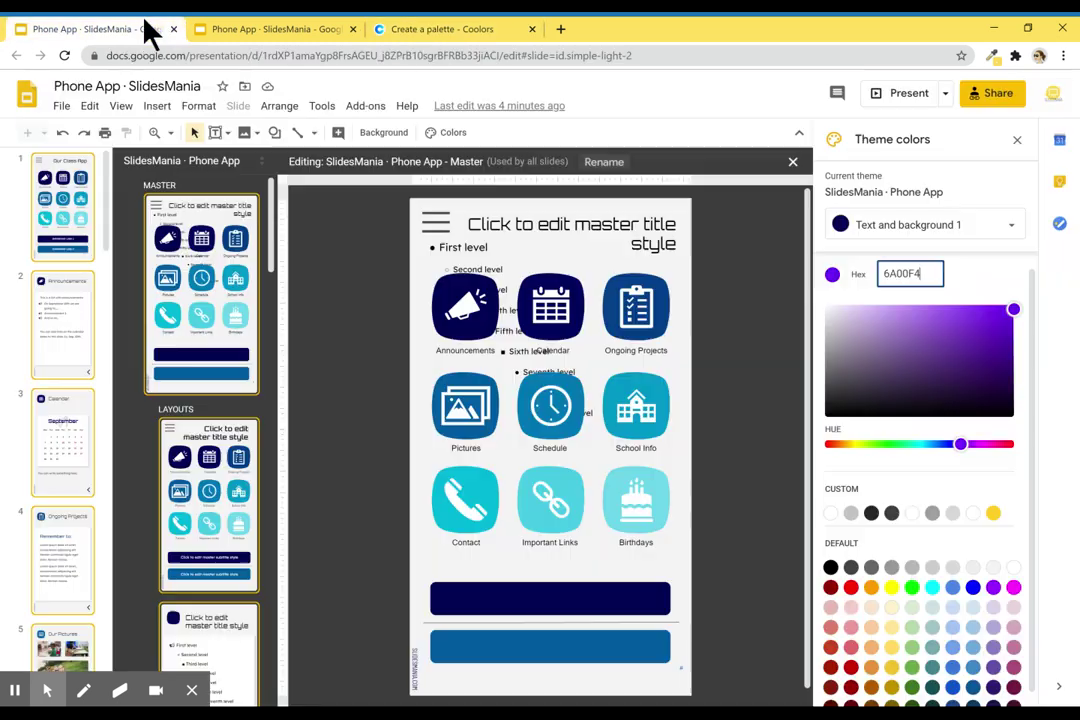
left_click(904, 230)
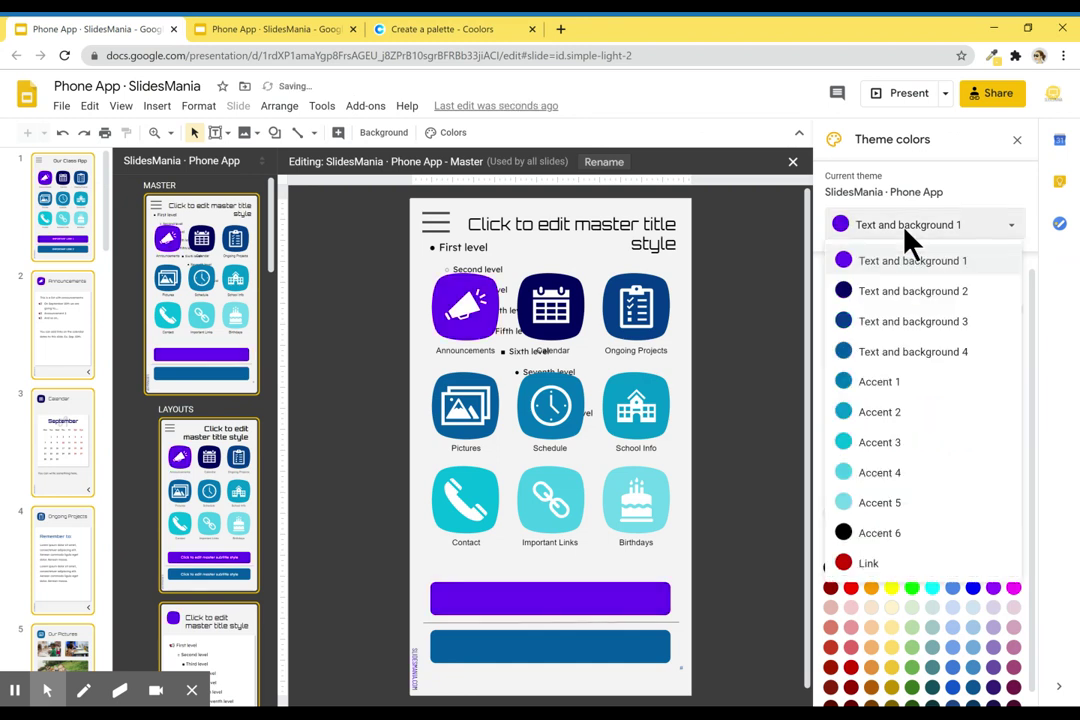
left_click(900, 297)
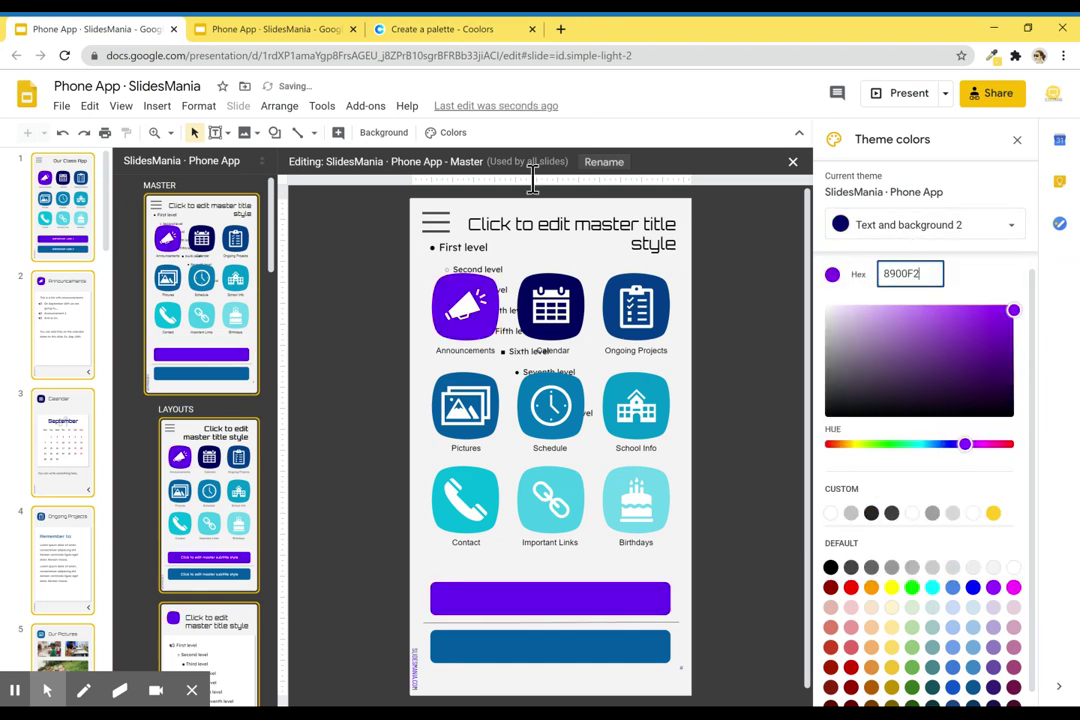
- Copy A100F2 from the Coolors palette and set the Text and background 3 theme color to it
left_click(441, 30)
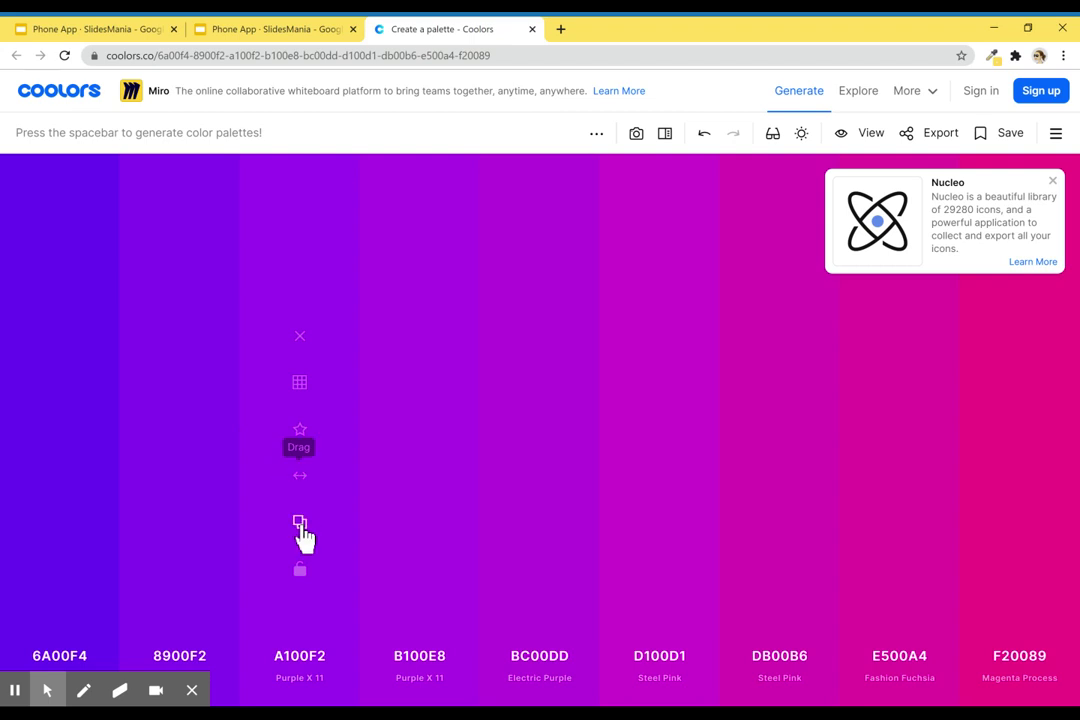
left_click(299, 529)
left_click(118, 33)
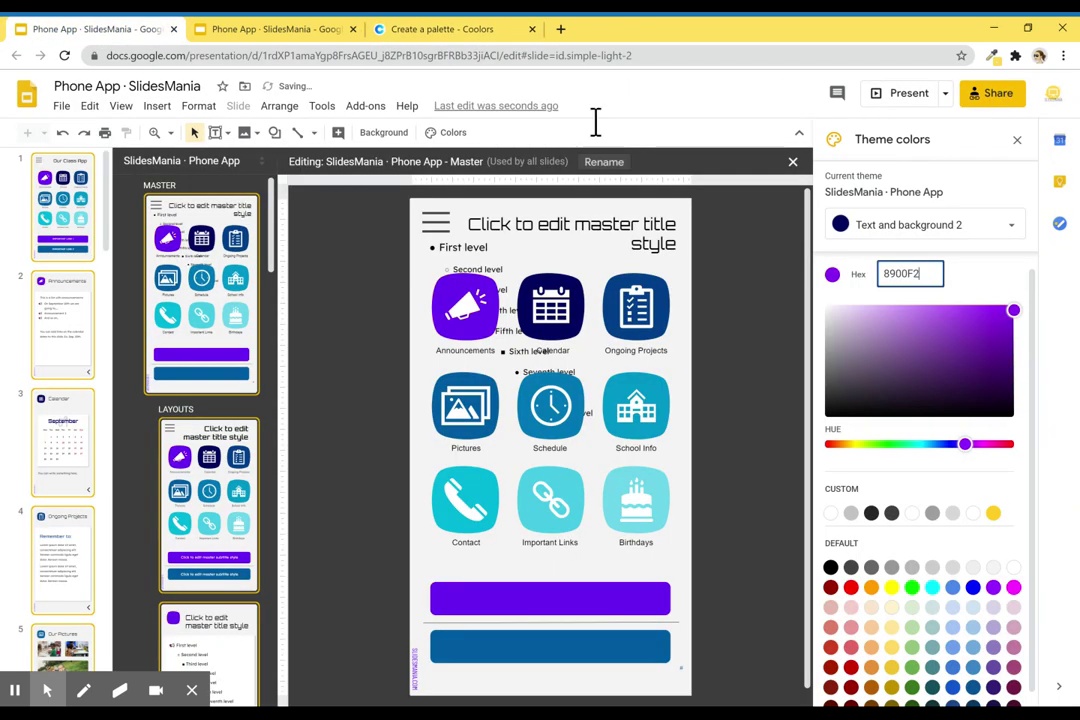
left_click(983, 240)
left_click(921, 328)
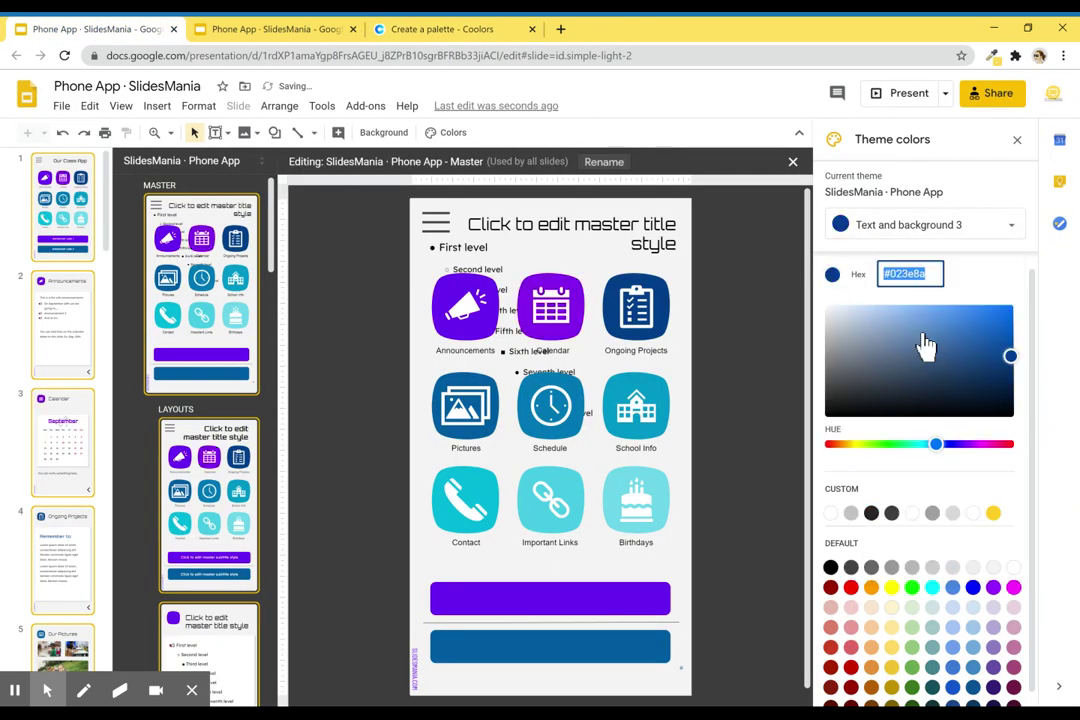
key("ctrl+v")
- Copy B100E8 from the Coolors palette and set the Text and background 4 theme color to it
left_click(453, 33)
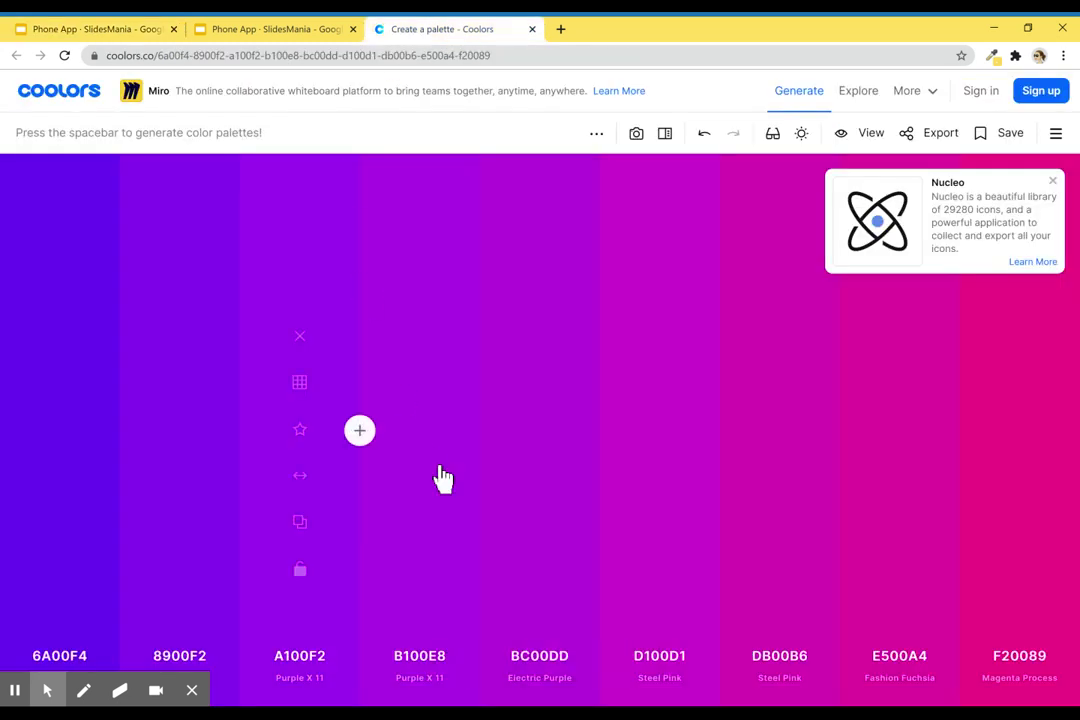
left_click(420, 525)
left_click(35, 29)
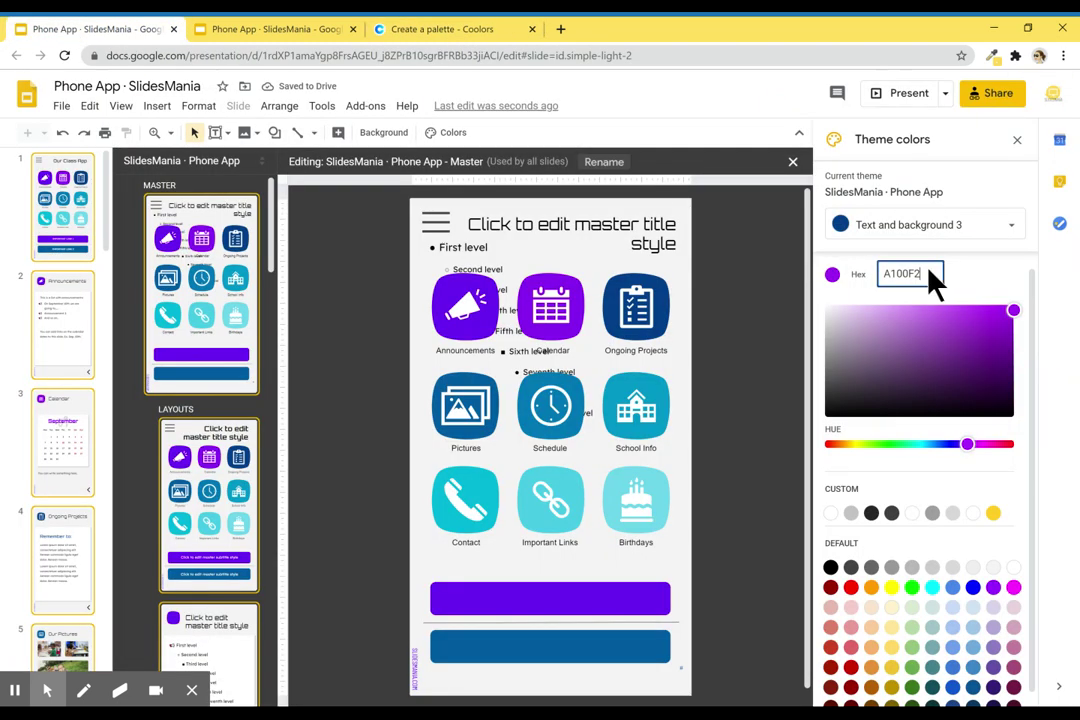
left_click(990, 243)
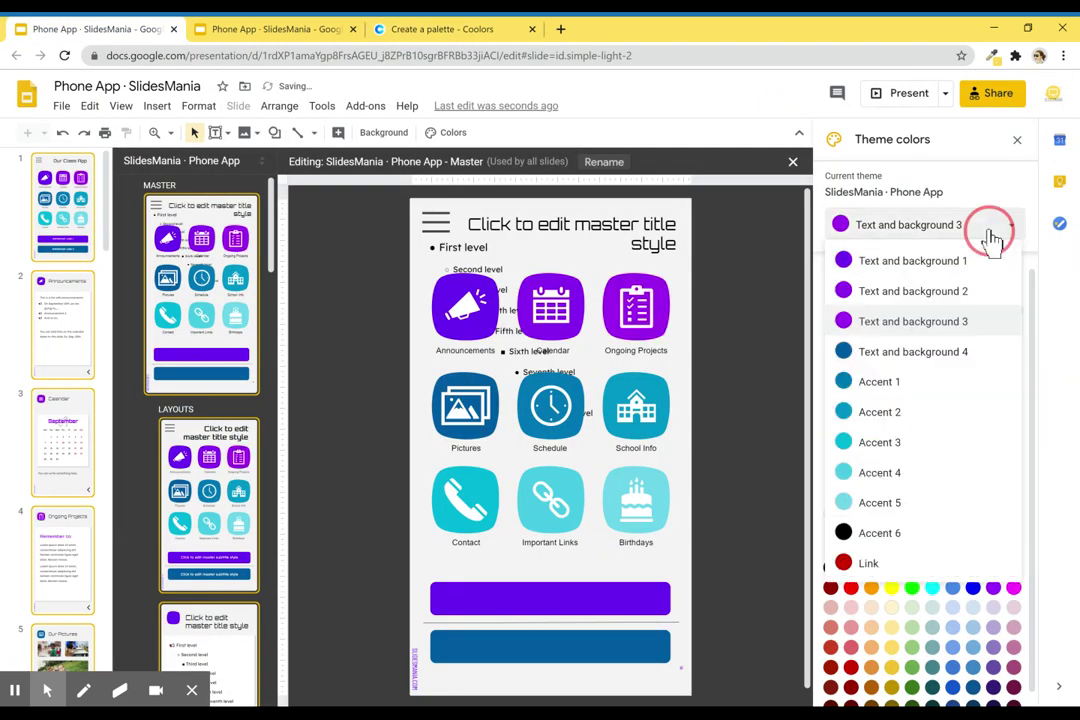
left_click(900, 358)
key("ctrl+v")
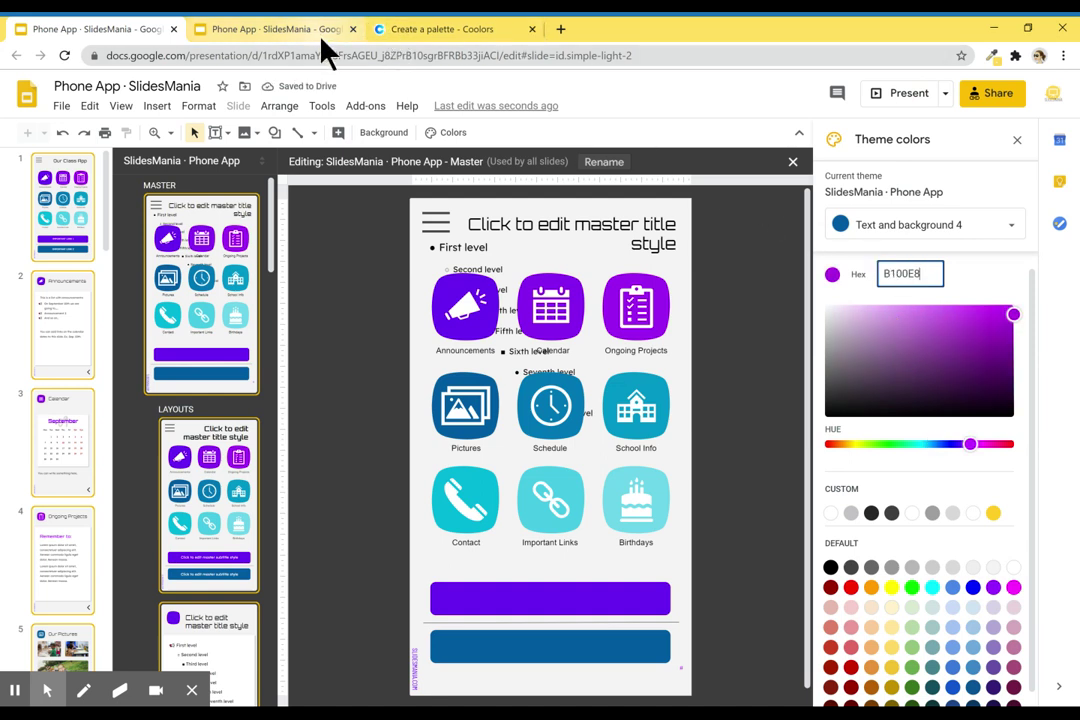
- Copy BC00DD from the Coolors palette and set the Accent 1 theme color to it
left_click(440, 30)
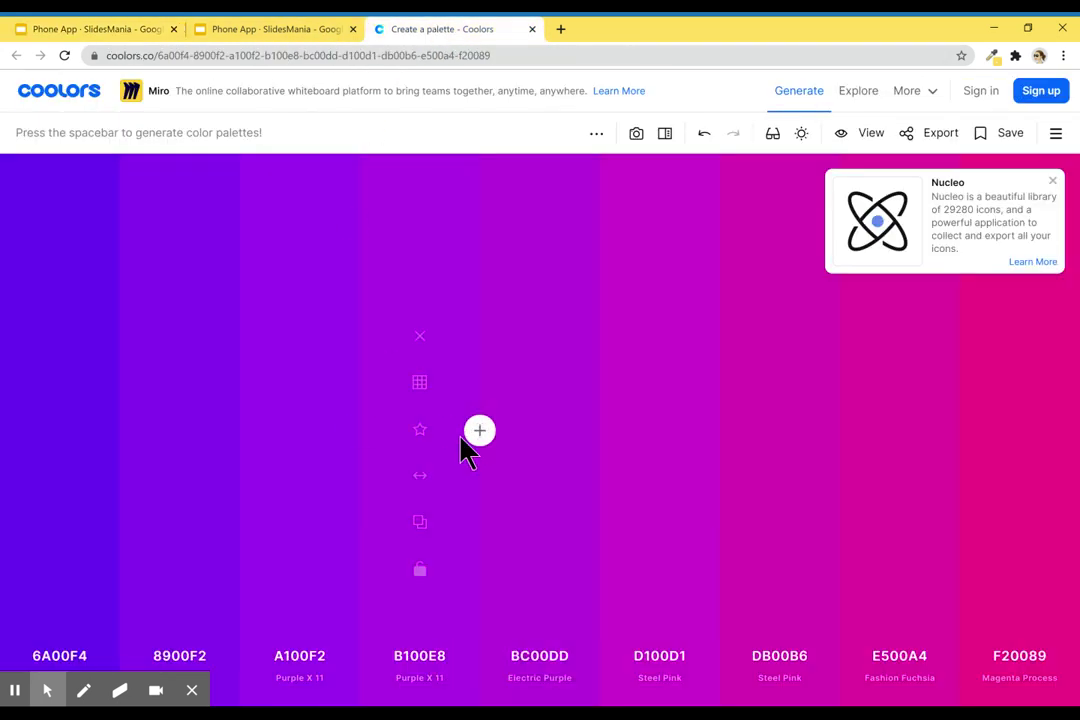
left_click(540, 520)
left_click(57, 29)
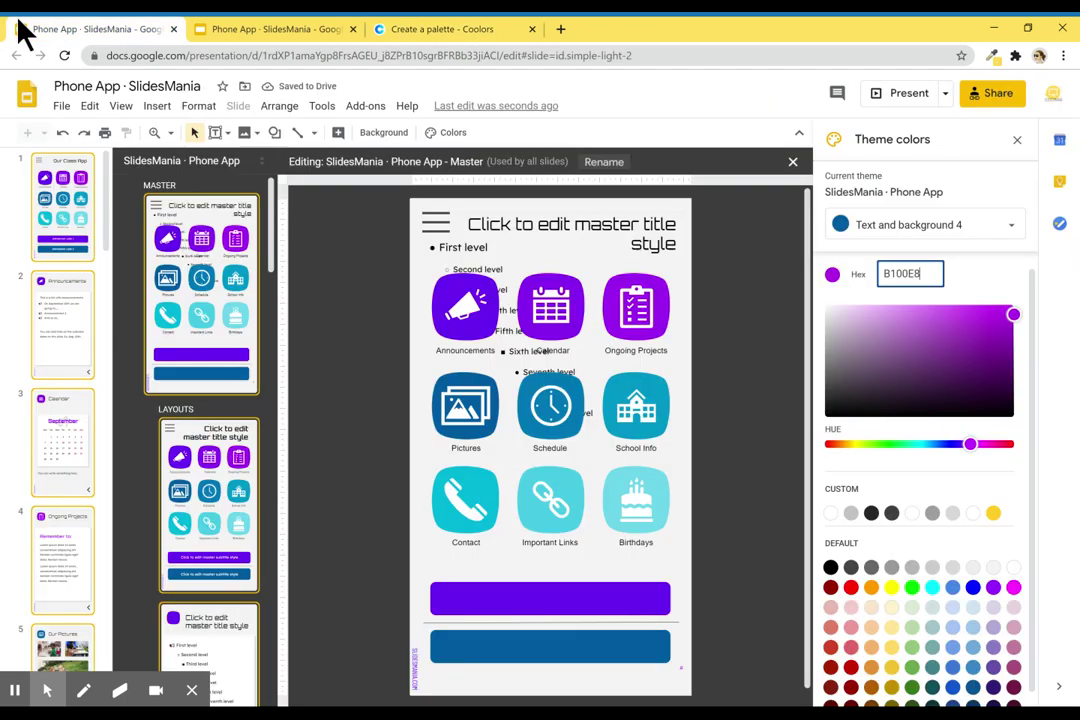
left_click(890, 226)
left_click(885, 380)
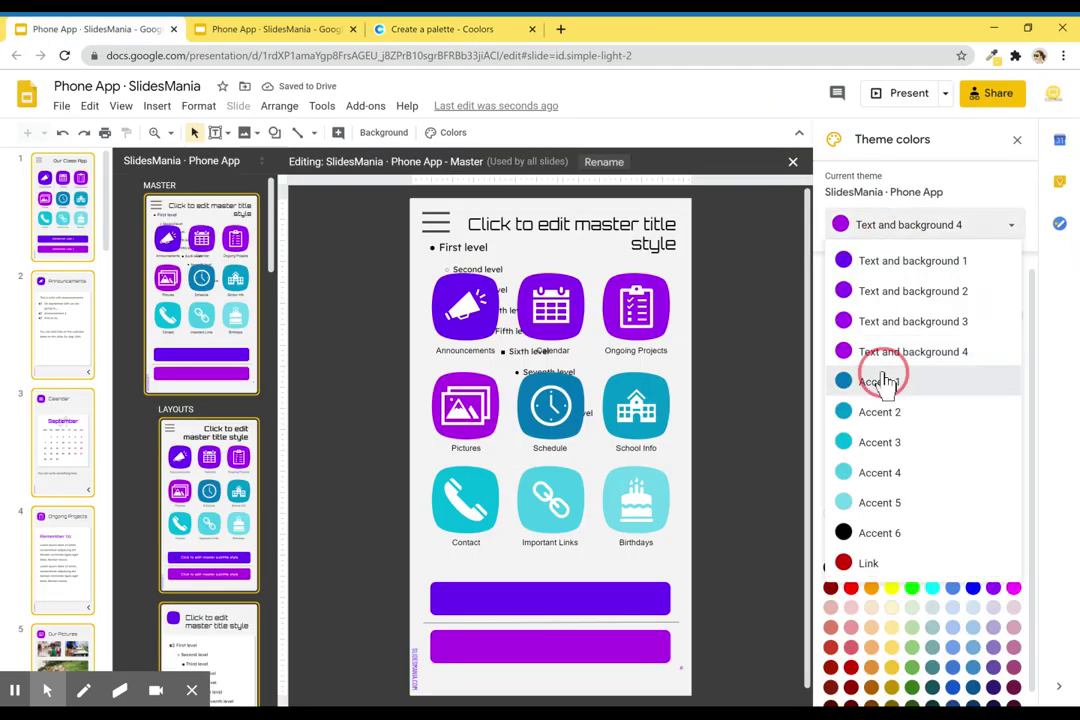
key("ctrl+v")
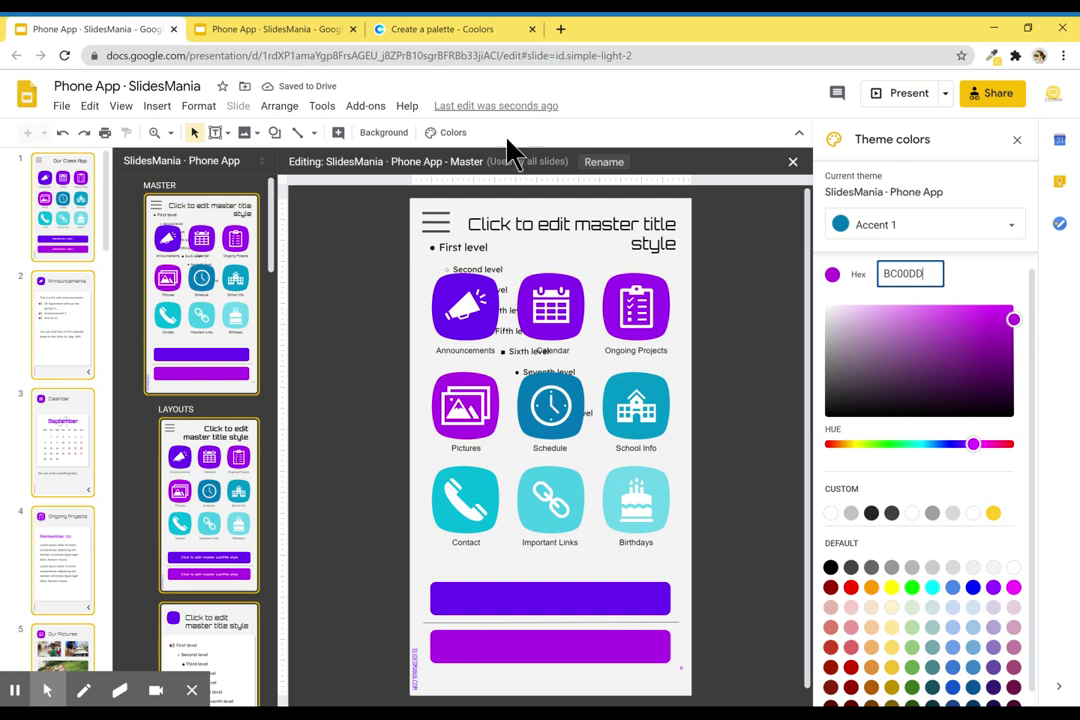
- Copy D100D1 from the Coolors palette and set the Accent 2 theme color to it
left_click(437, 30)
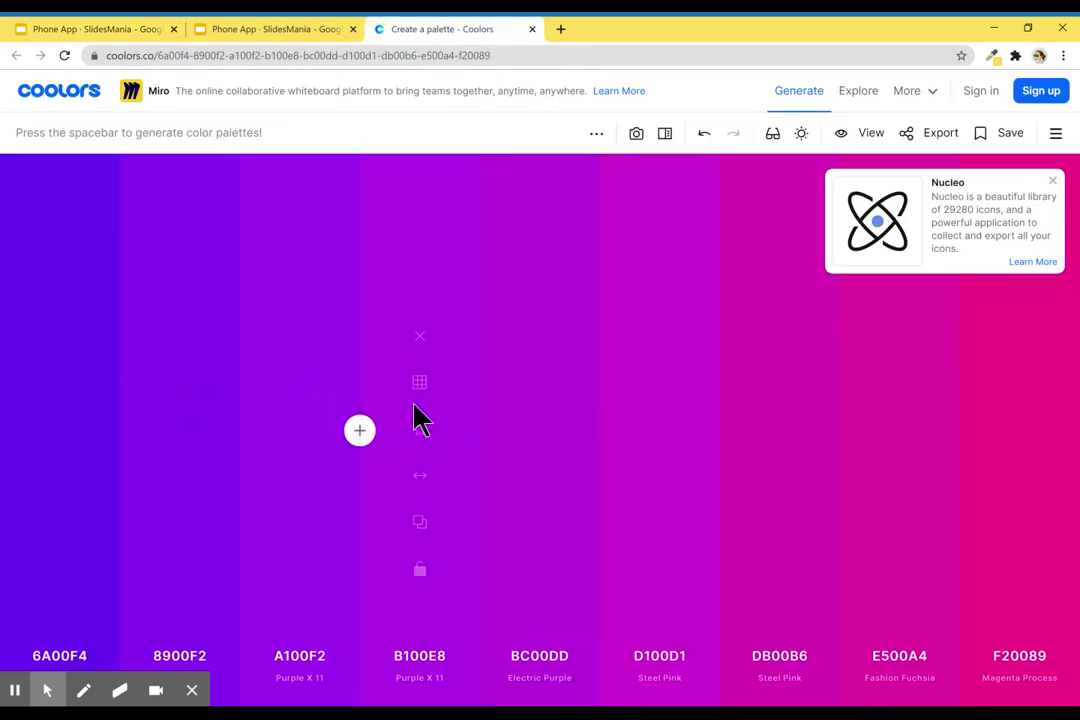
left_click(660, 521)
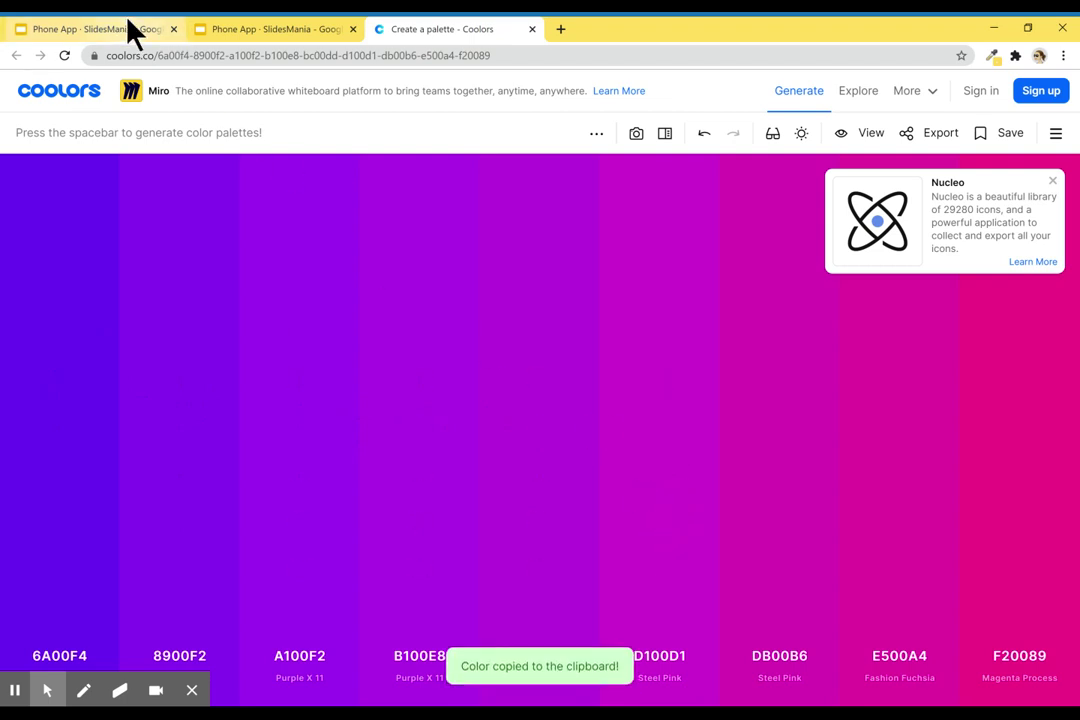
left_click(128, 29)
left_click(932, 240)
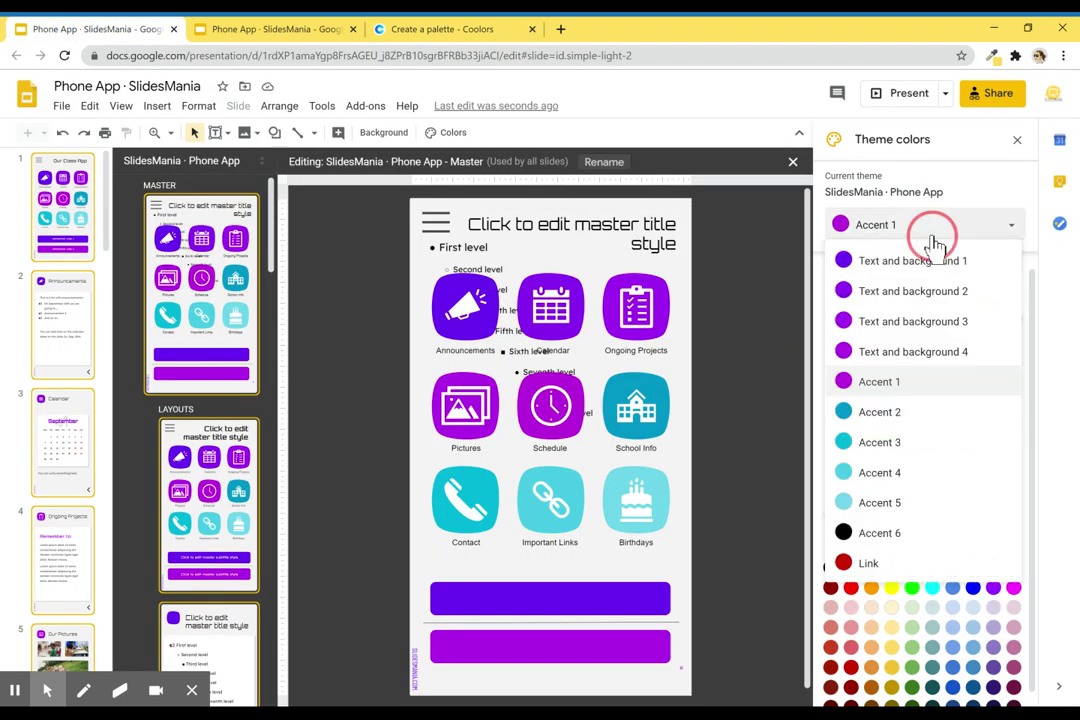
left_click(893, 416)
key("ctrl+v")
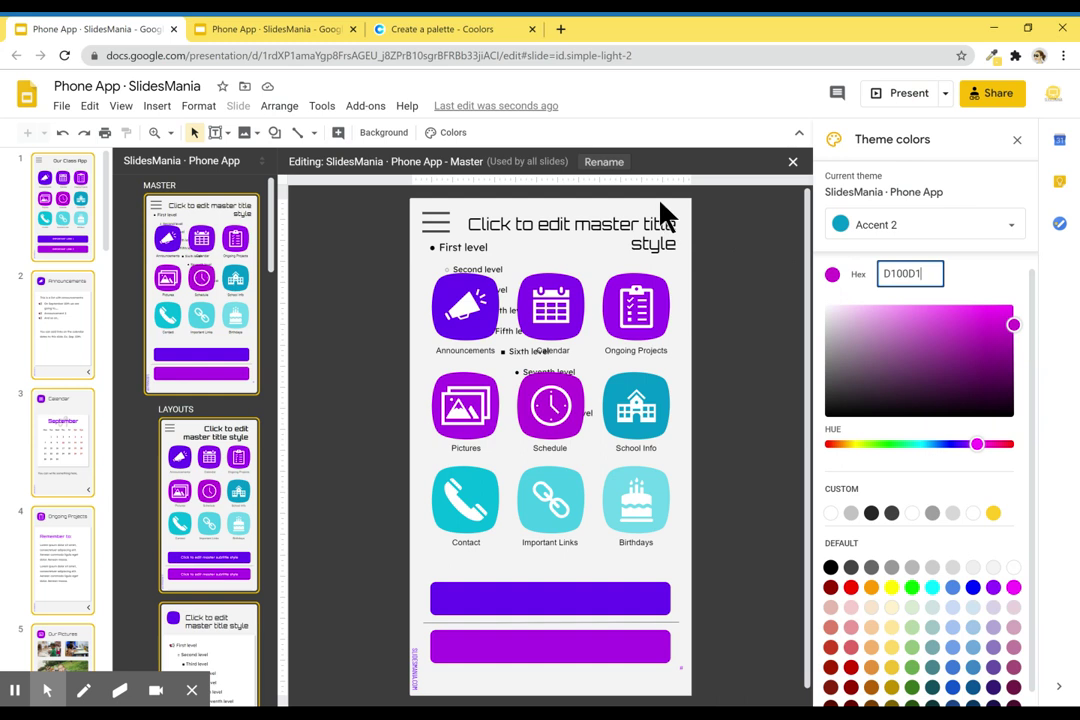
- Copy DB00B6 from the Coolors palette and set the Accent 3 theme color to it
left_click(466, 30)
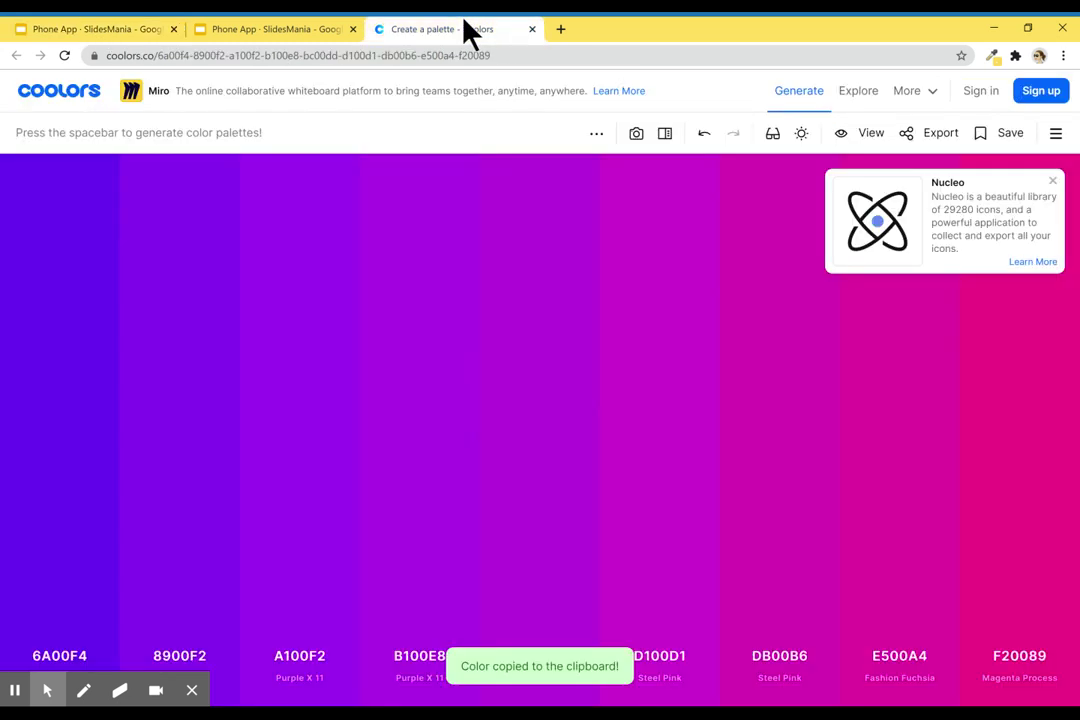
left_click(780, 522)
left_click(120, 29)
left_click(955, 244)
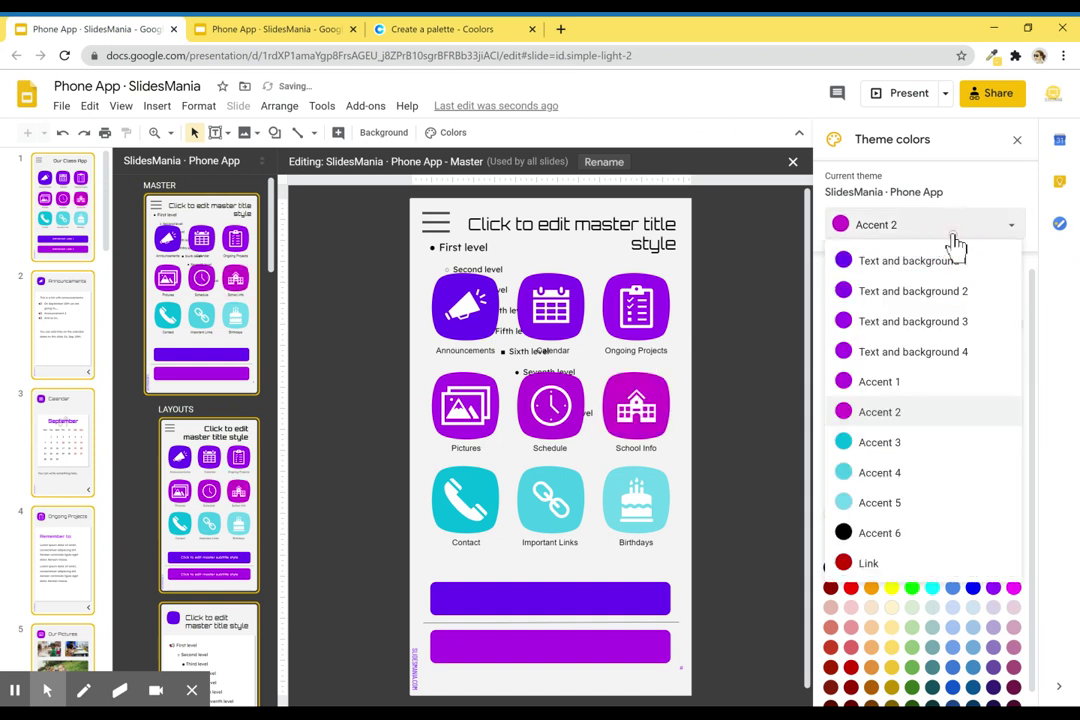
left_click(913, 443)
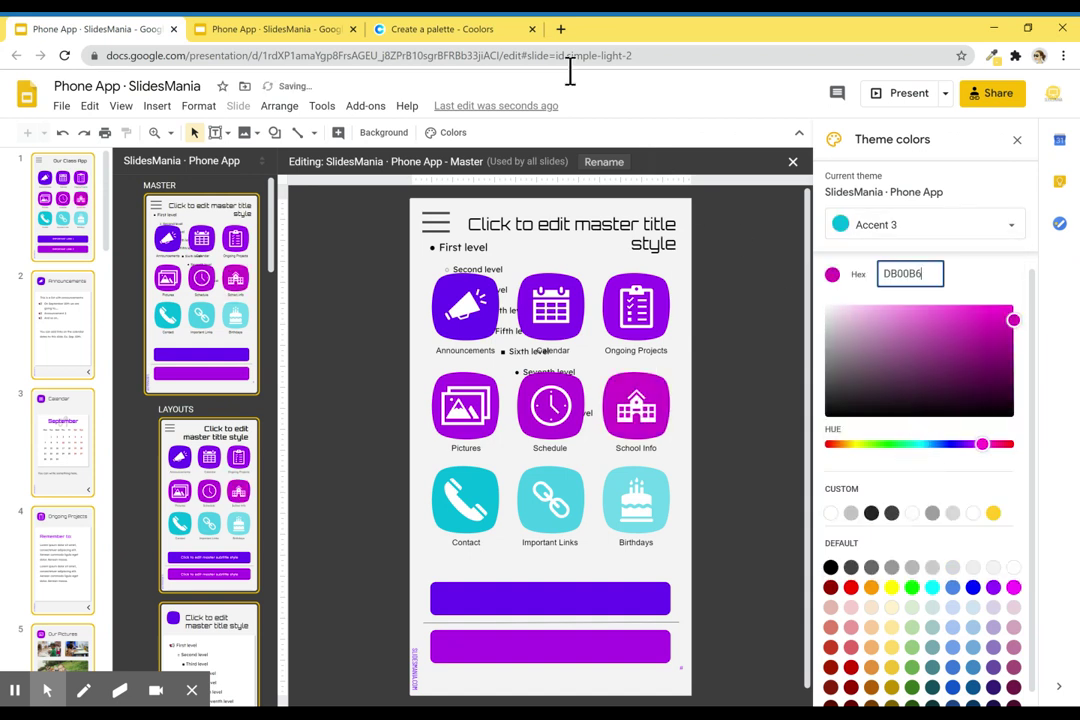
- Copy E500A4 from the Coolors palette and set the Accent 4 theme color to it
left_click(470, 30)
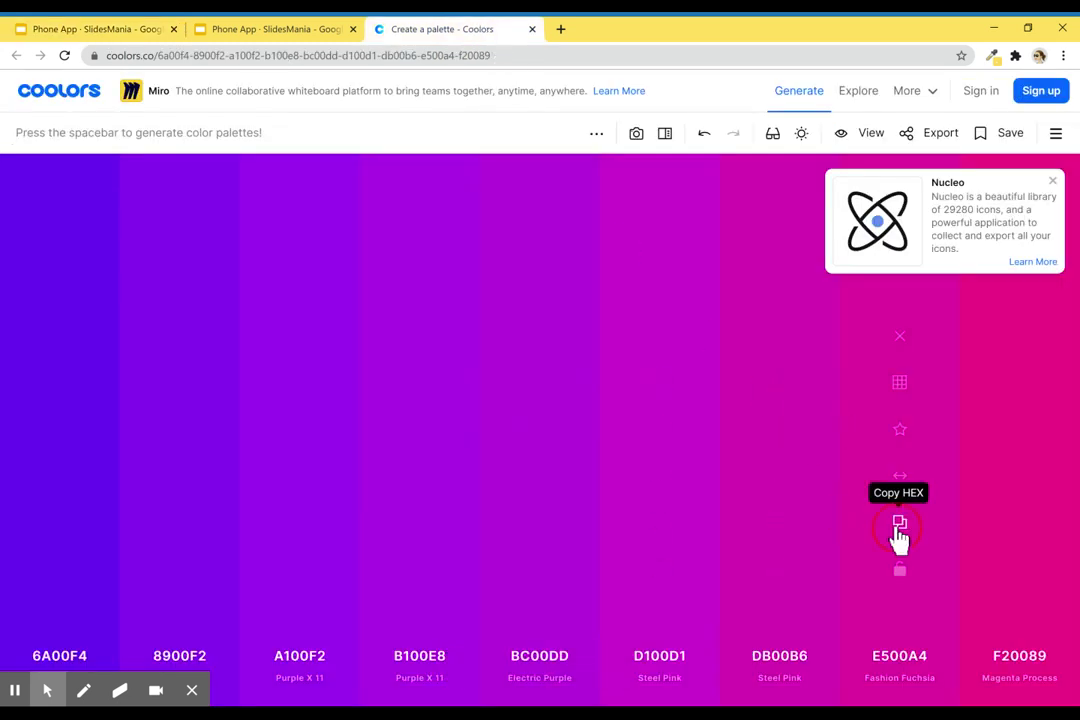
left_click(896, 525)
left_click(100, 35)
left_click(1008, 228)
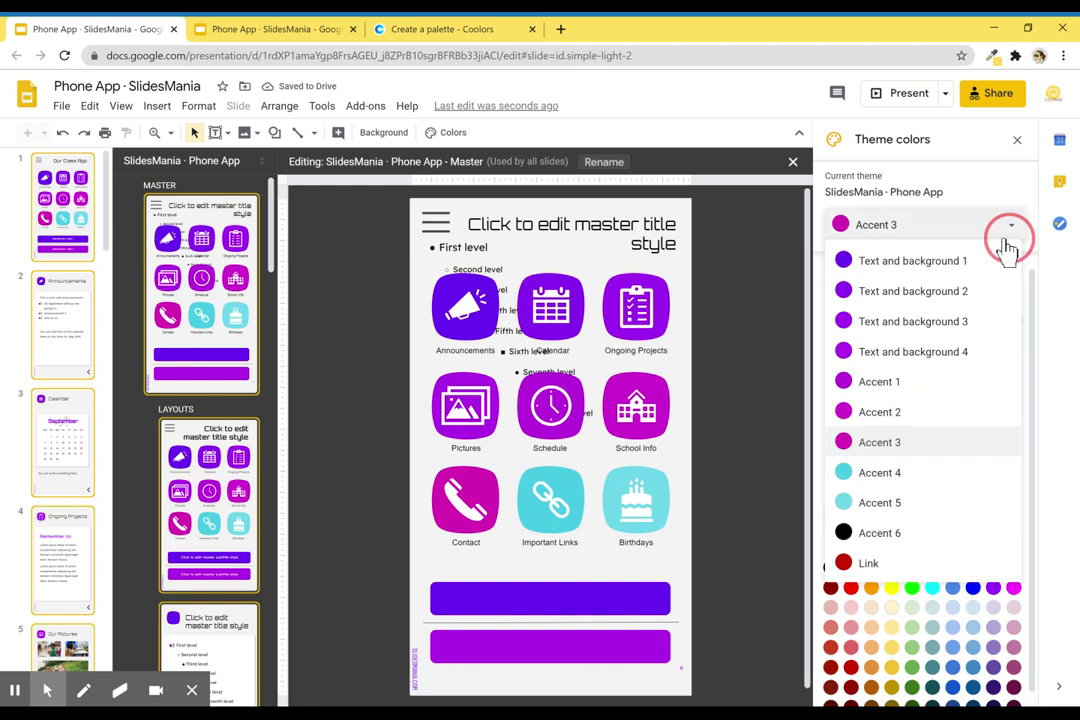
left_click(880, 472)
key("ctrl+v")
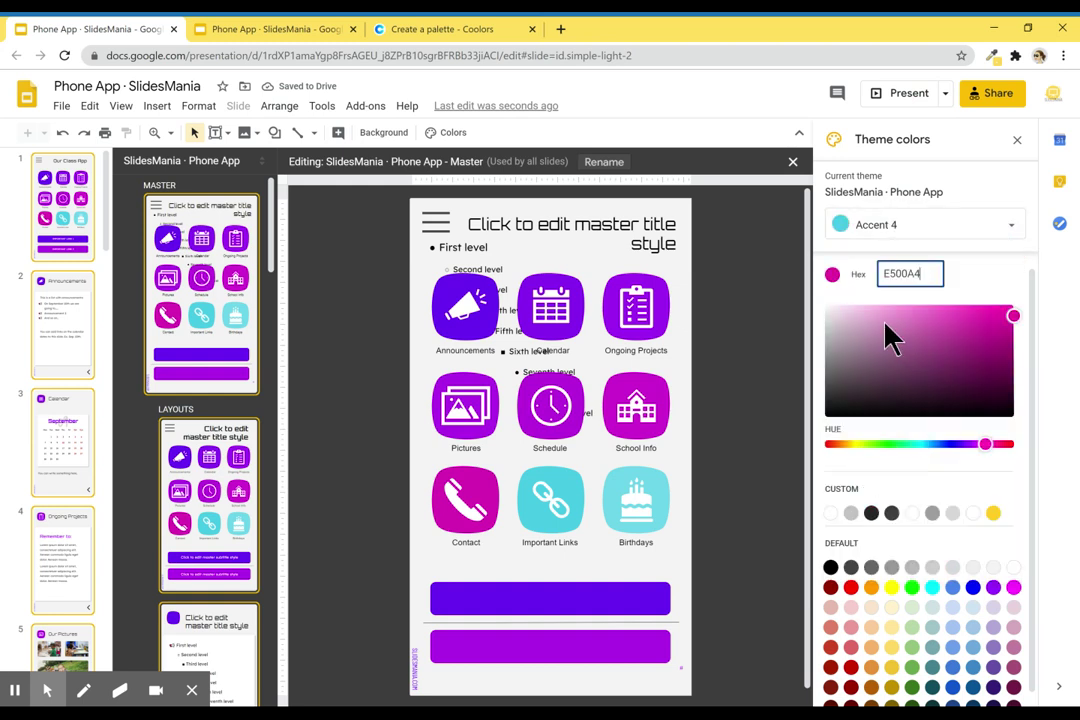
- Copy F20089 from the Coolors palette, apply it to the Accent 5 theme color, and show the list of theme colors
left_click(424, 31)
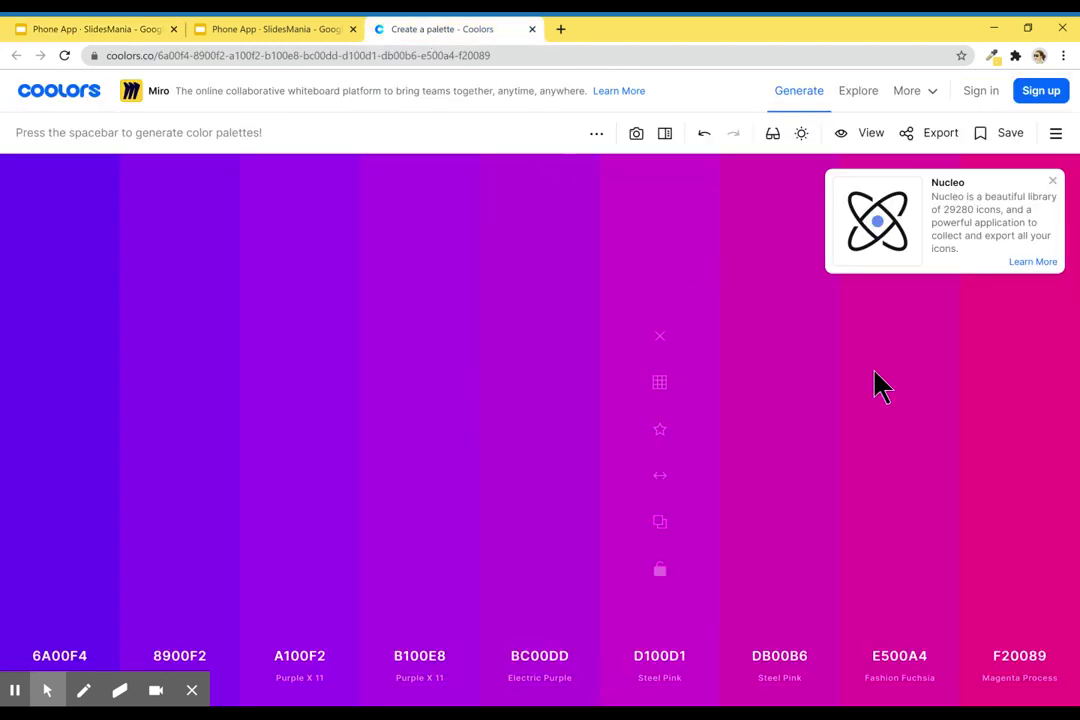
left_click(1022, 536)
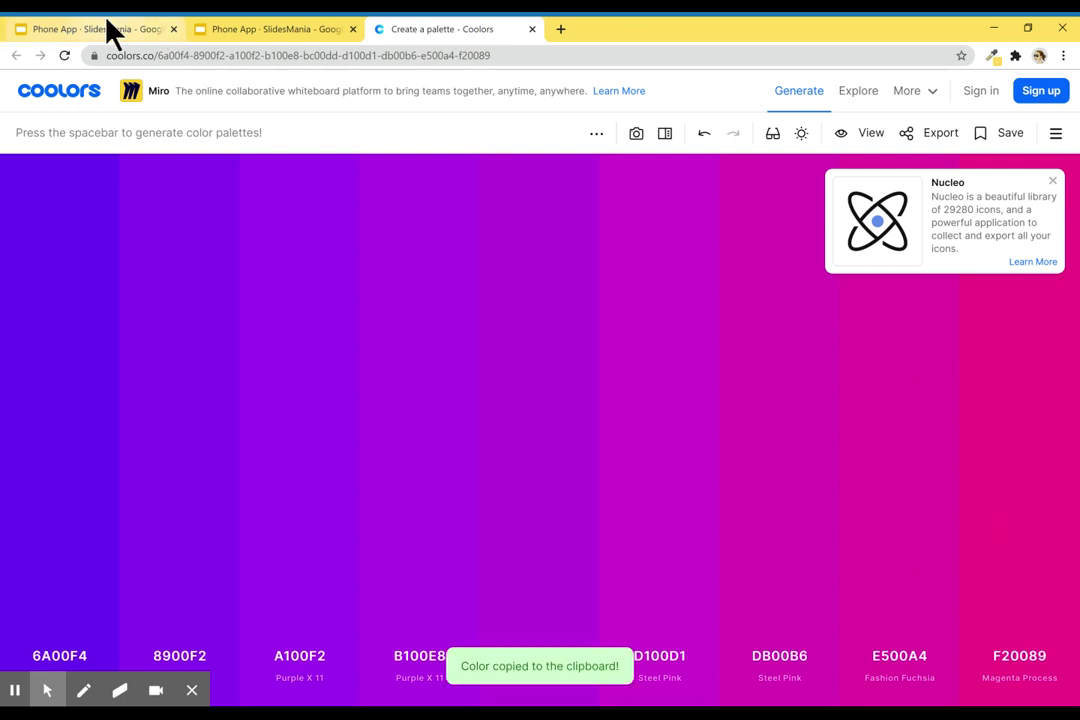
left_click(108, 22)
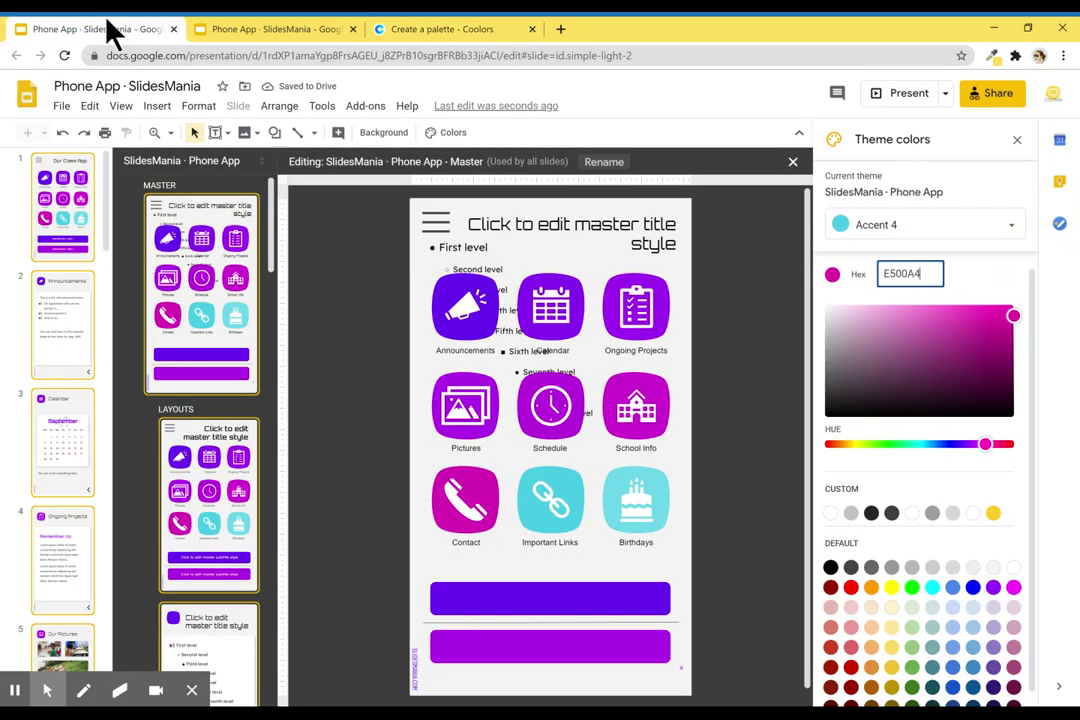
left_click(888, 232)
left_click(880, 446)
key("ctrl+v")
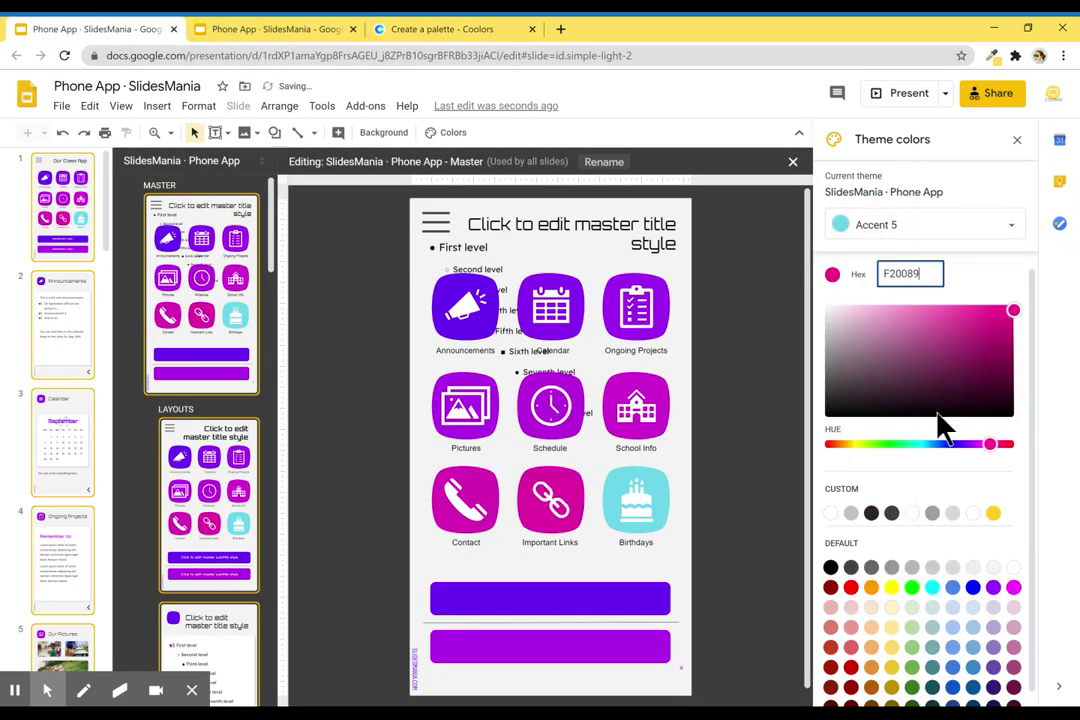
left_click(992, 232)
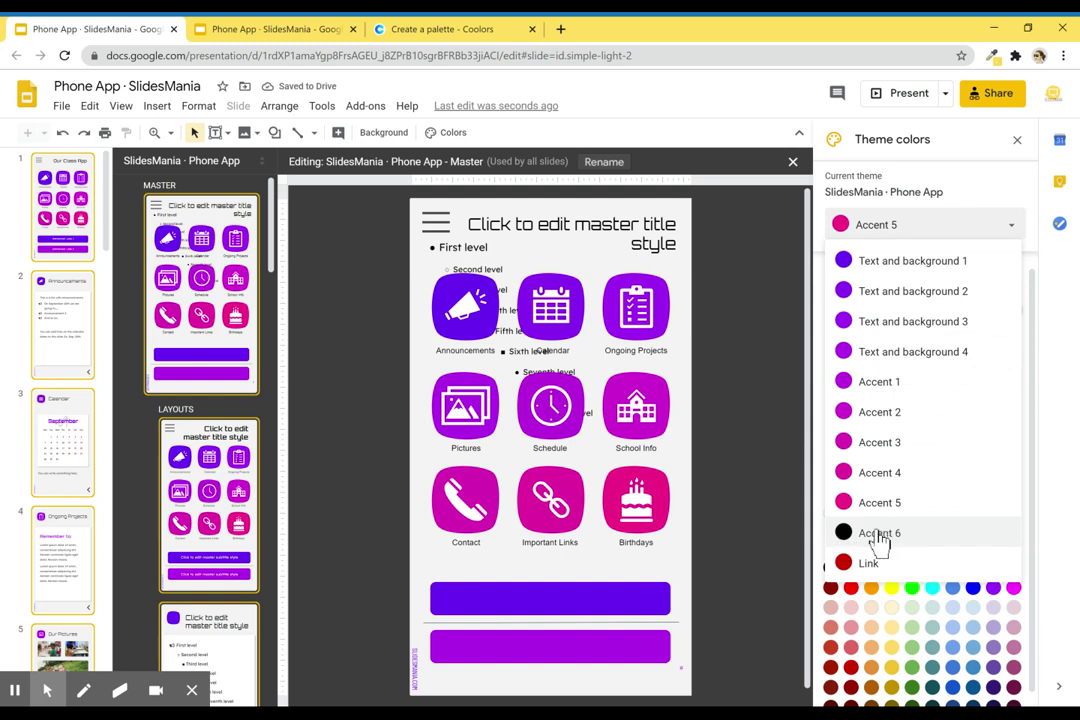
- Dismiss the theme color list, close the theme color settings and leave the master editing view
left_click(779, 350)
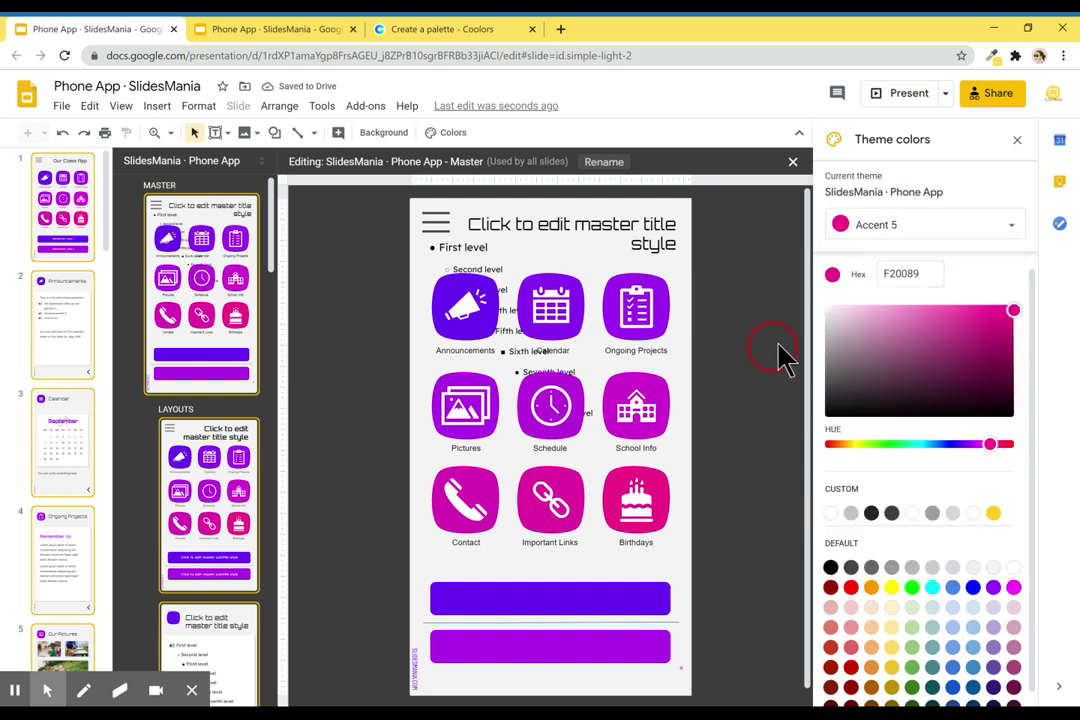
left_click(1017, 141)
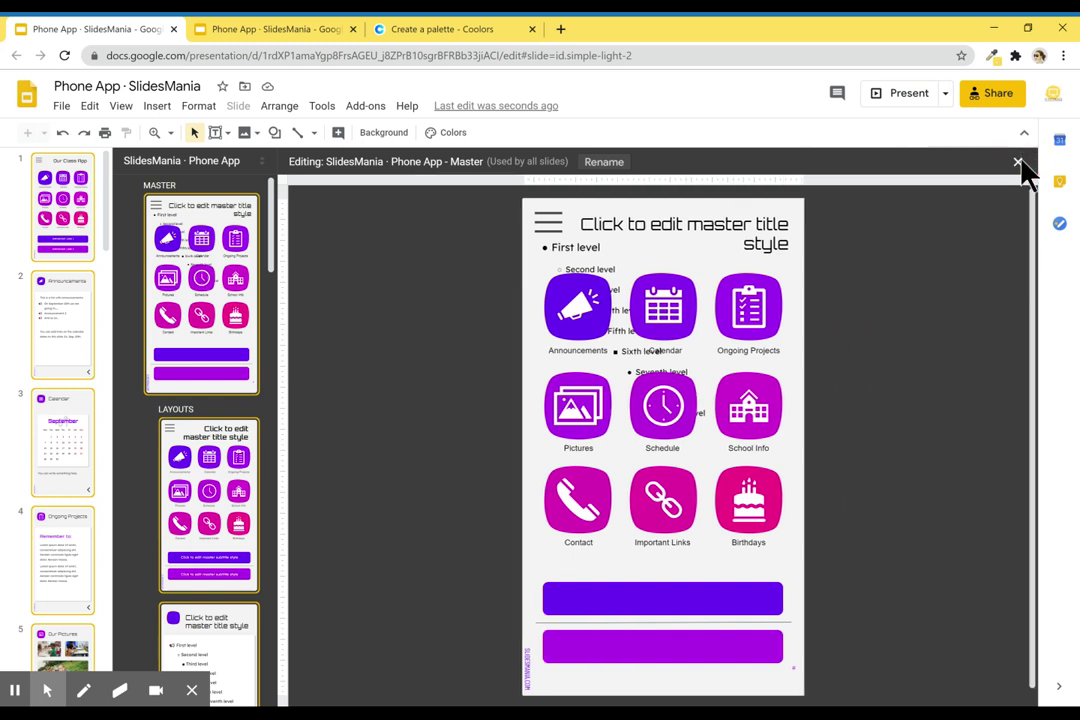
left_click(1022, 161)
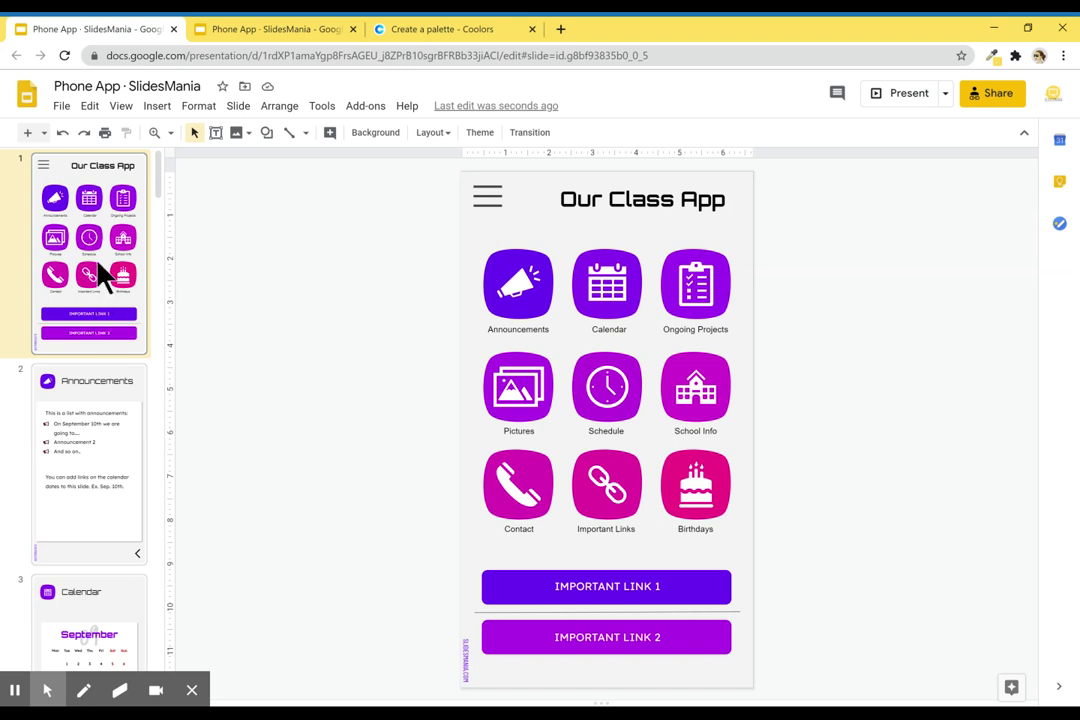
- Review the new colors on the Announcements, Calendar, Our Pictures and Bell Schedule slides
left_click(104, 385)
scroll(95, 430, "down", 2)
left_click(90, 476)
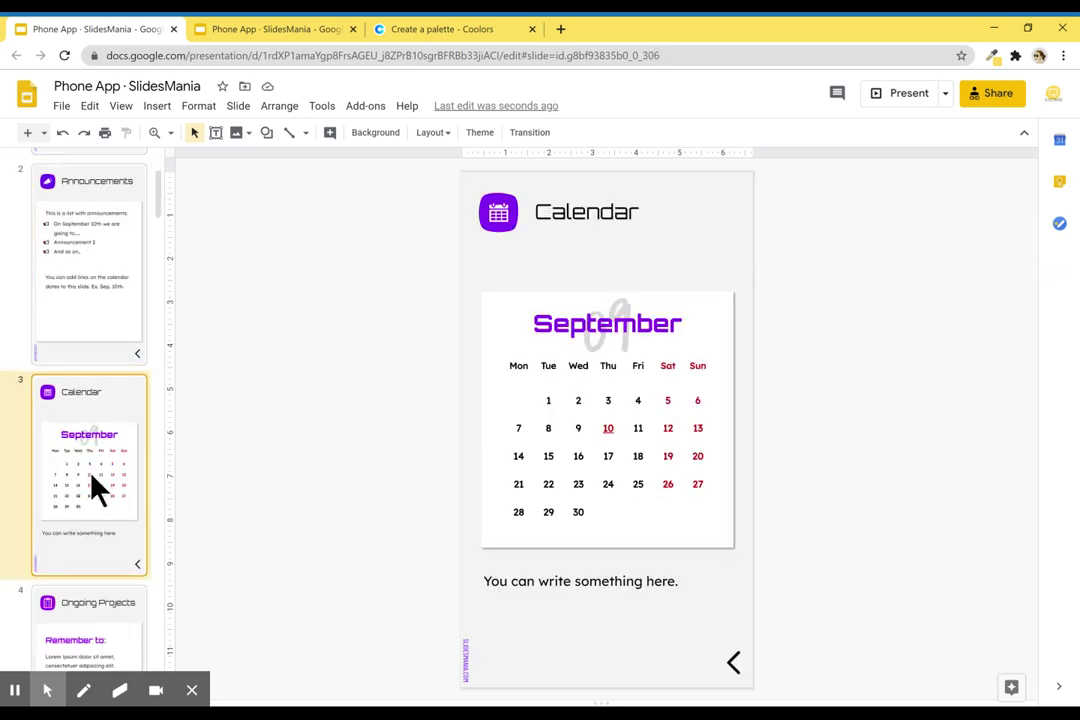
scroll(92, 487, "down", 4)
left_click(92, 487)
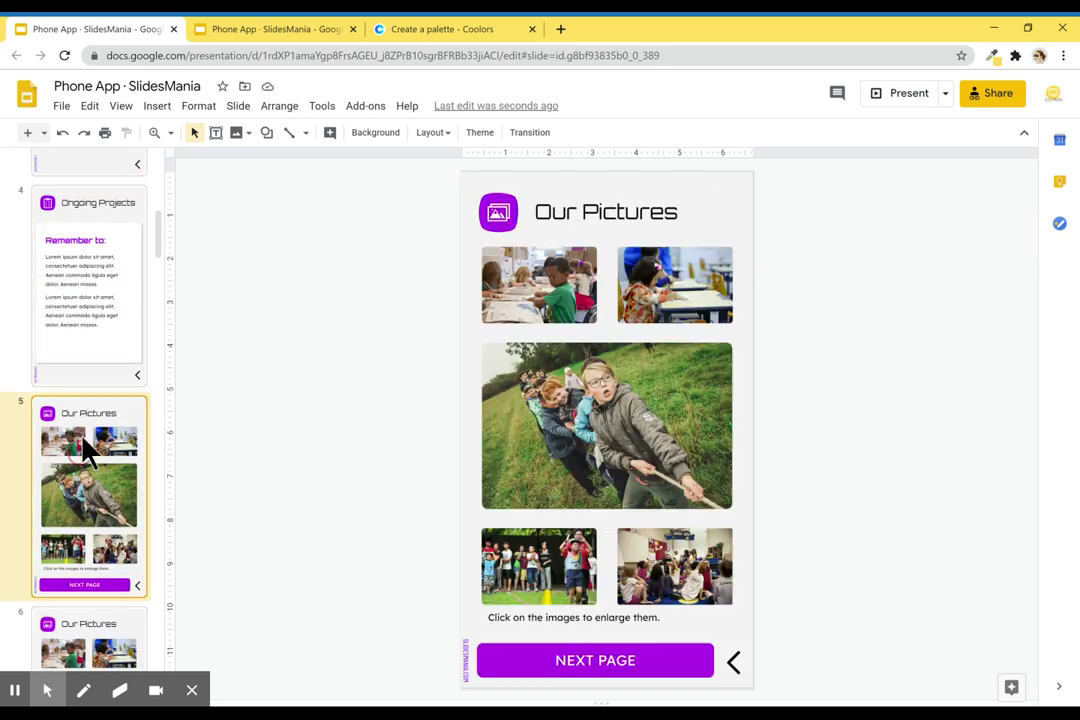
scroll(86, 446, "down", 2)
left_click(88, 448)
scroll(100, 442, "down", 4)
left_click(100, 456)
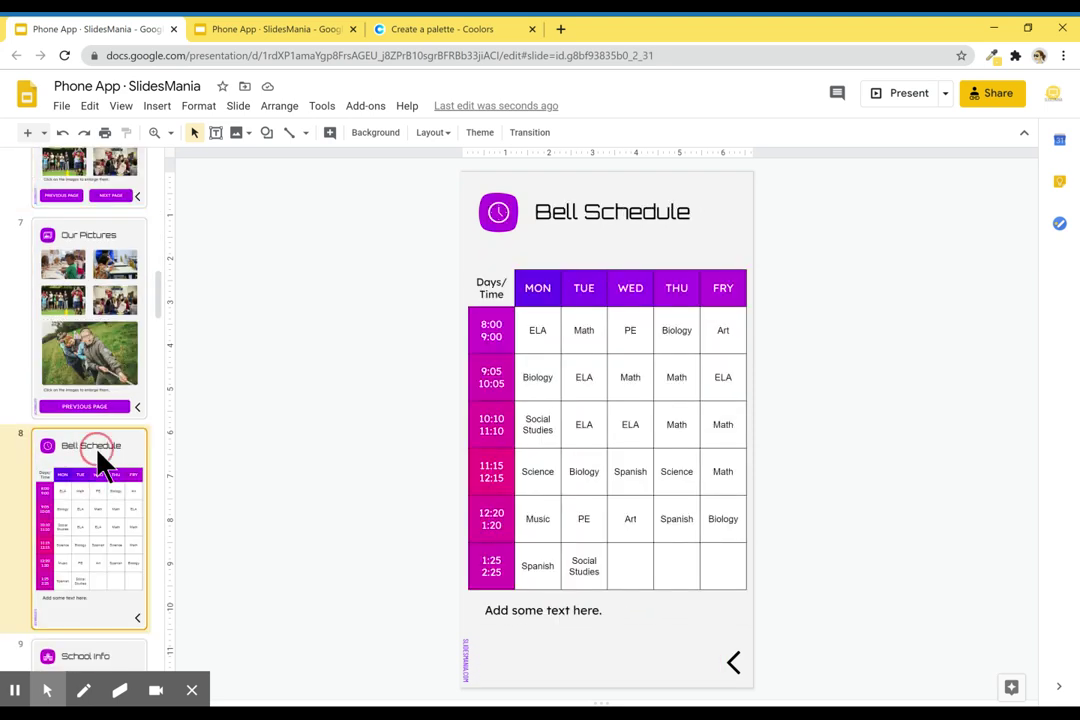
- Check the new colors on the Contact, Important Links and Birthdays slides
scroll(97, 456, "down", 5)
left_click(97, 470)
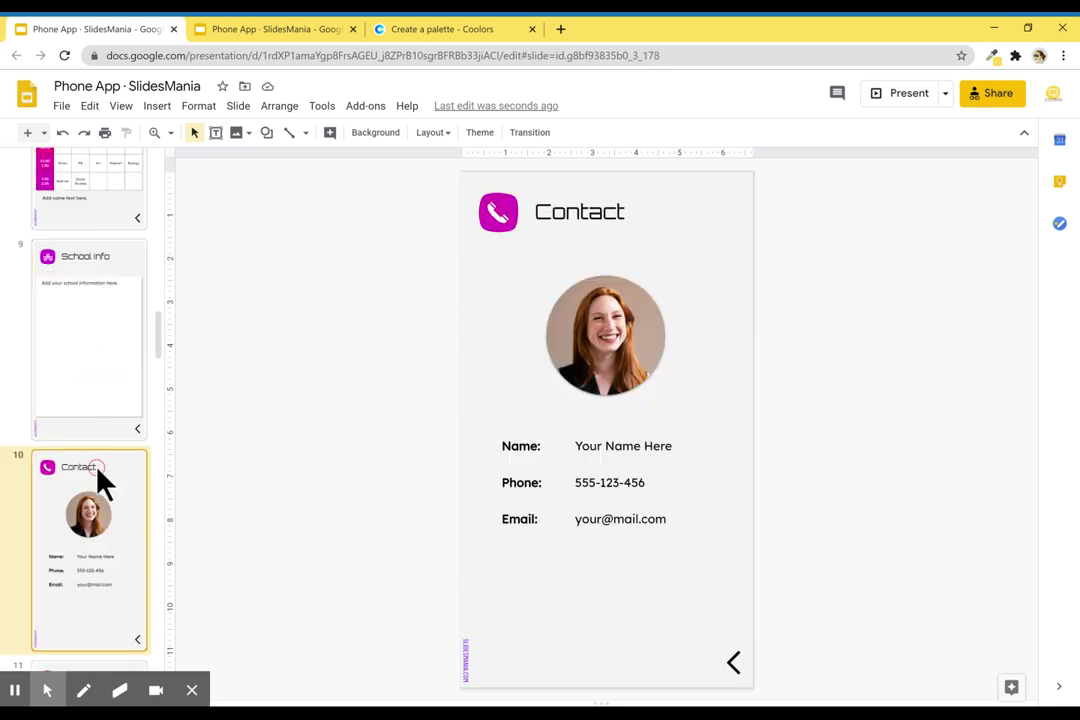
scroll(97, 470, "down", 3)
left_click(100, 478)
scroll(106, 470, "down", 6)
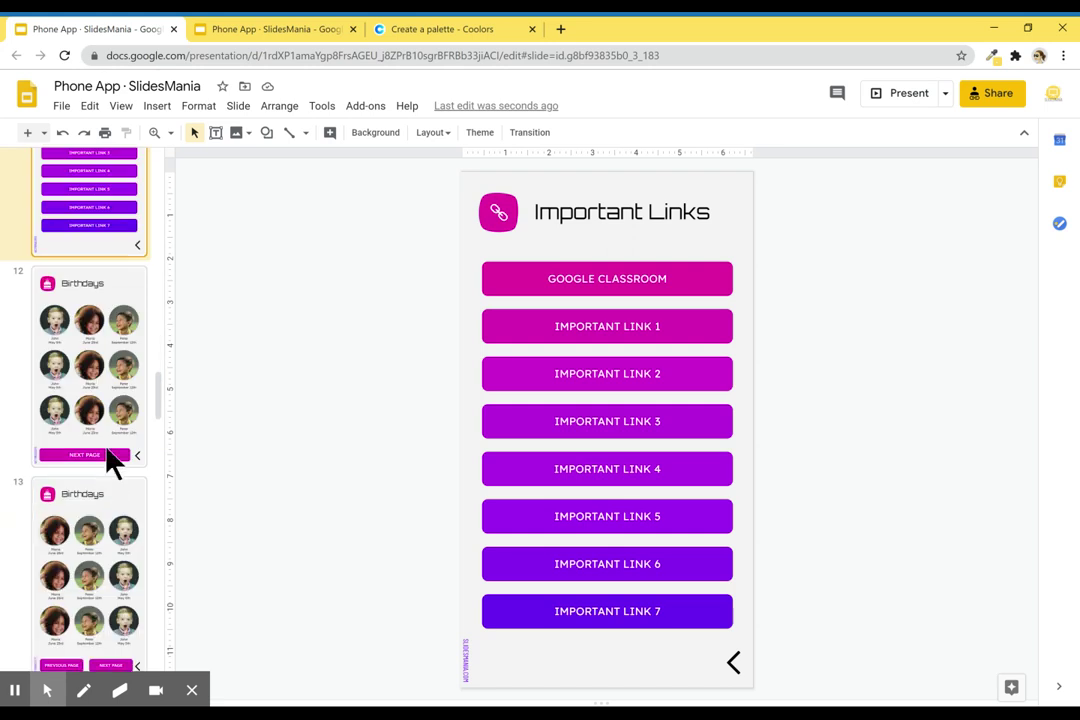
left_click(106, 540)
- Look through the menu and option slides, continuing to the closing SlidesMania credits slide
scroll(106, 540, "down", 4)
left_click(110, 537)
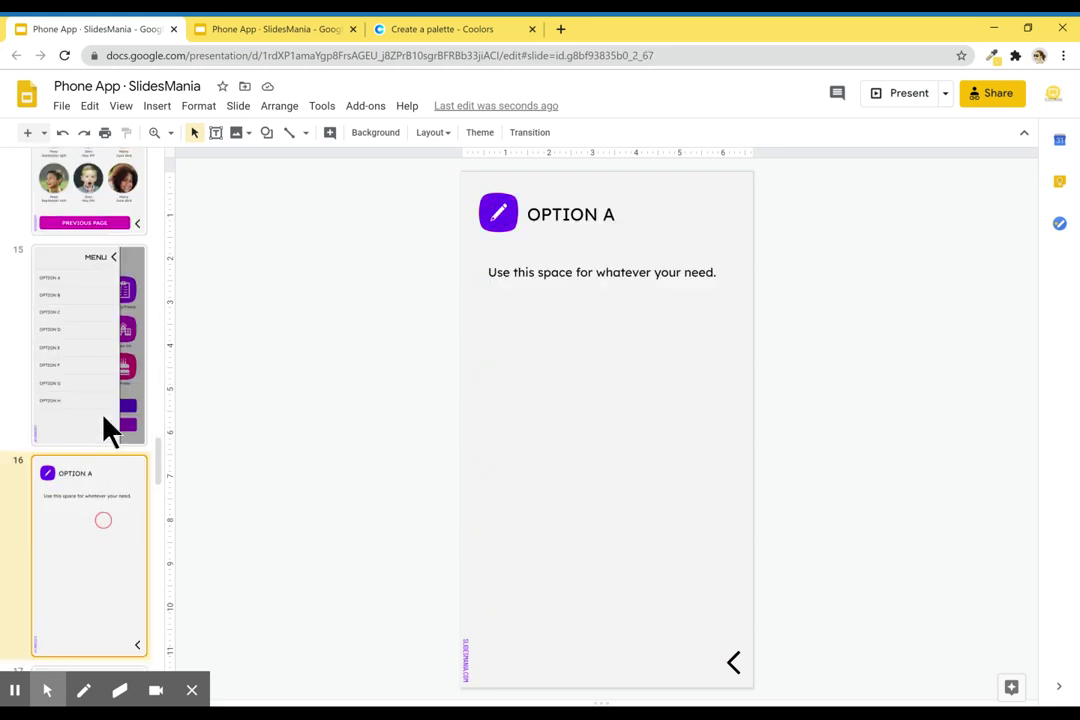
left_click(106, 434)
scroll(106, 434, "down", 12)
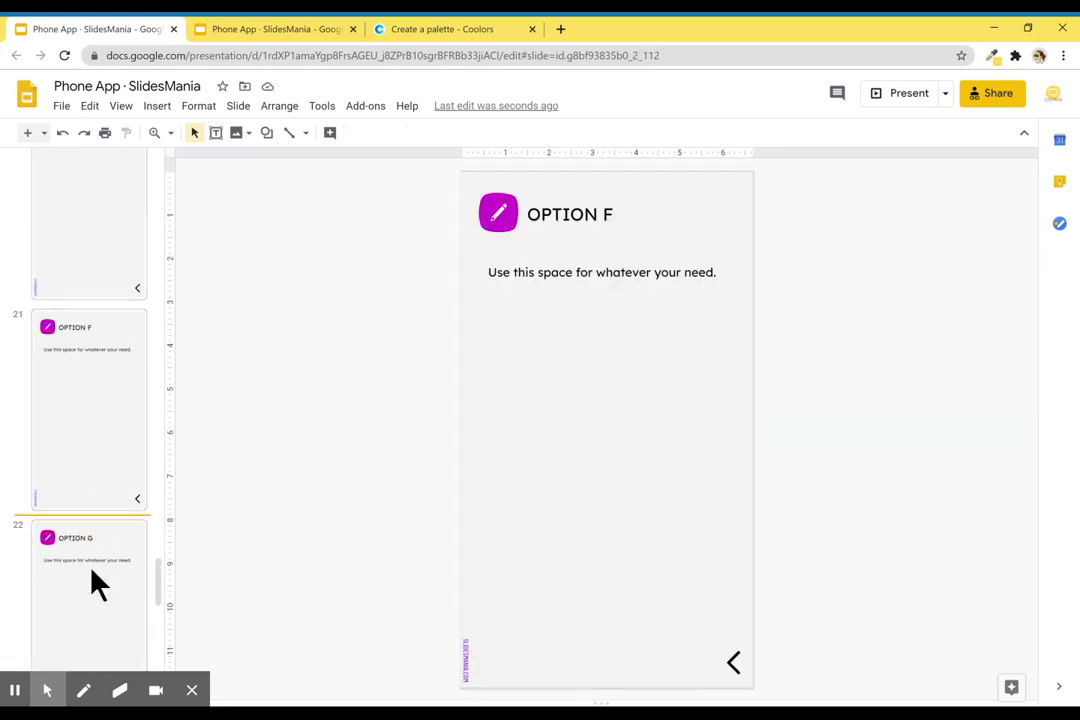
left_click(92, 581)
left_click(104, 440)
scroll(95, 540, "down", 6)
left_click(91, 539)
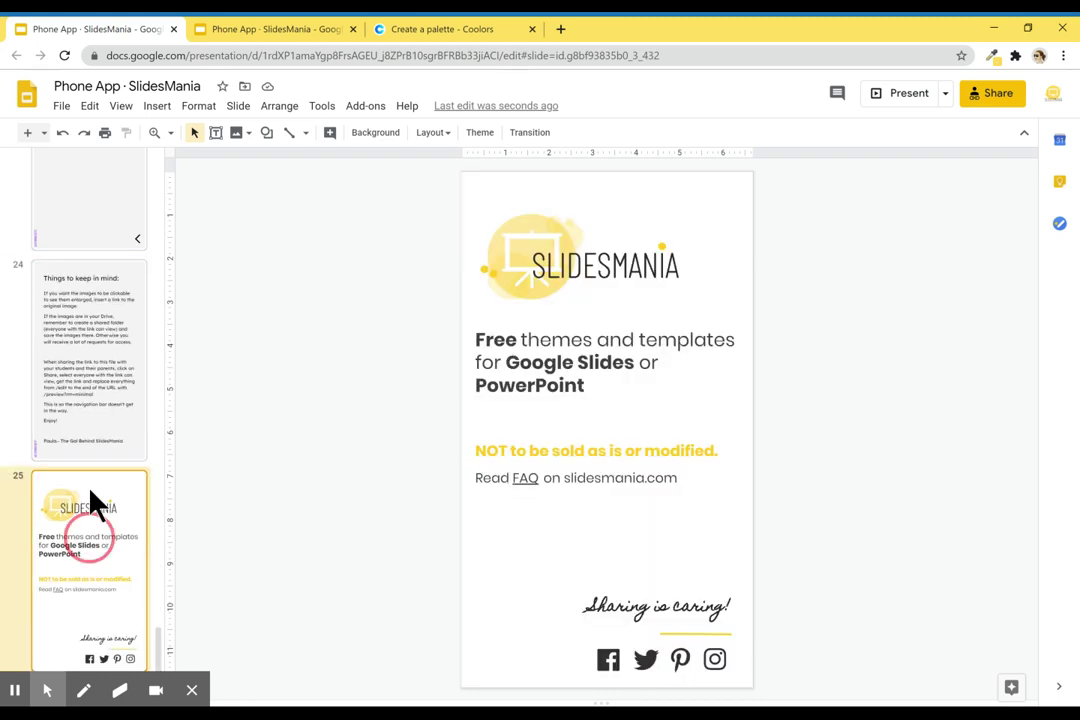
- Go back to the Our Class App home slide at the start of the presentation
scroll(77, 400, "up", 20)
left_click(97, 220)
scroll(97, 220, "up", 10)
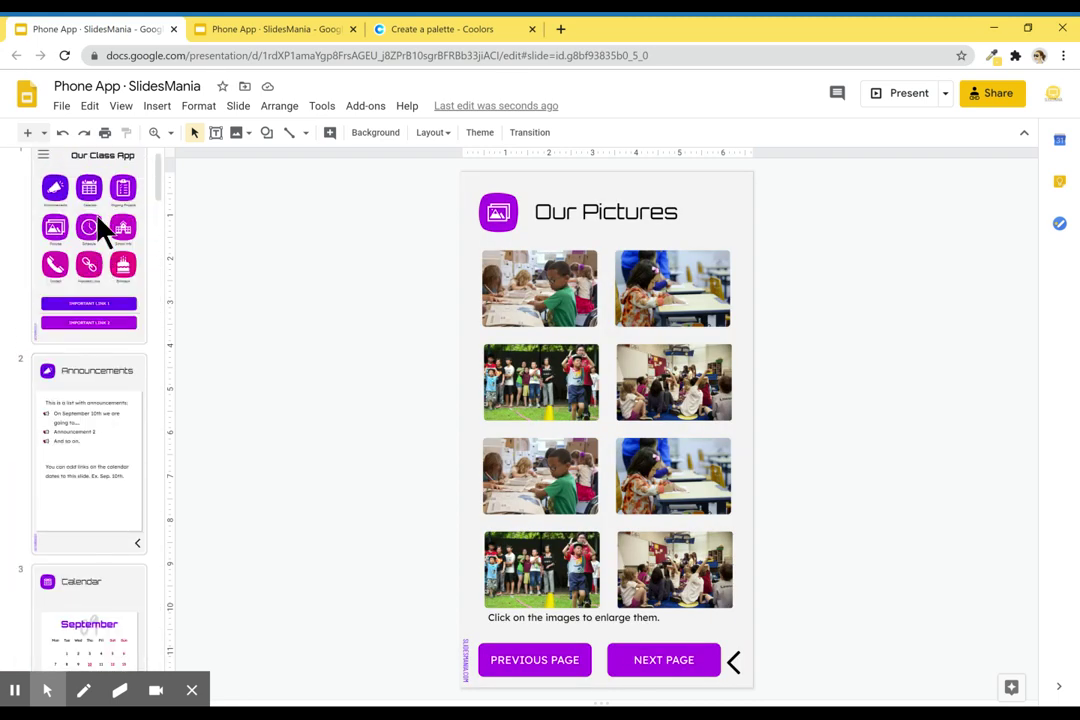
left_click(96, 208)
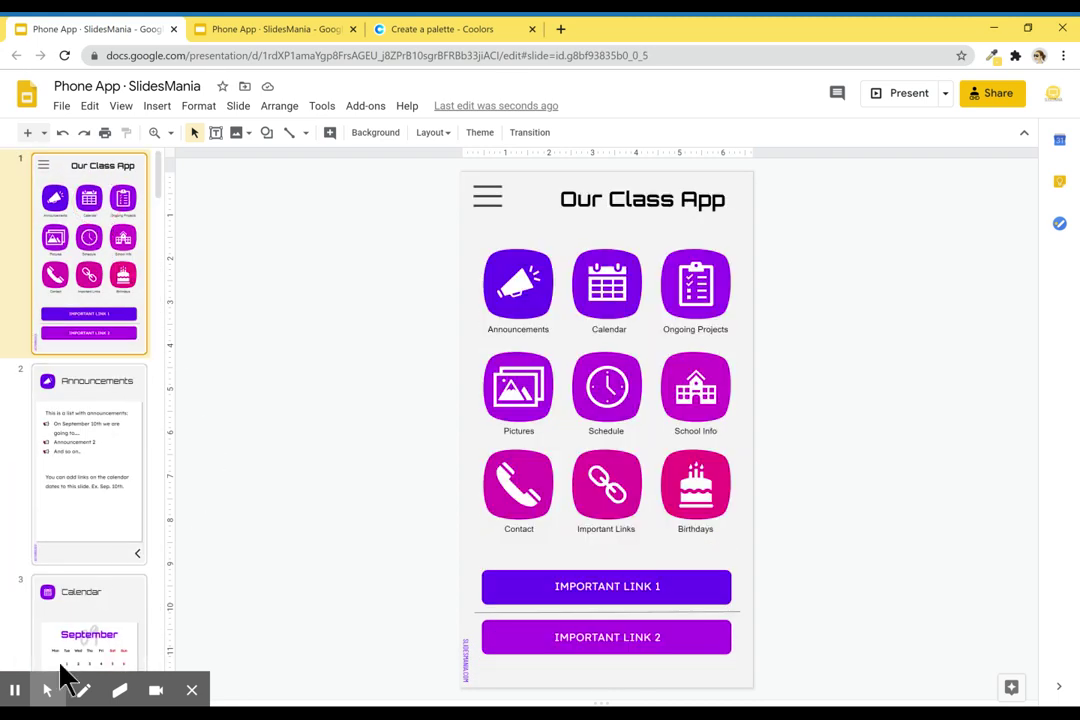